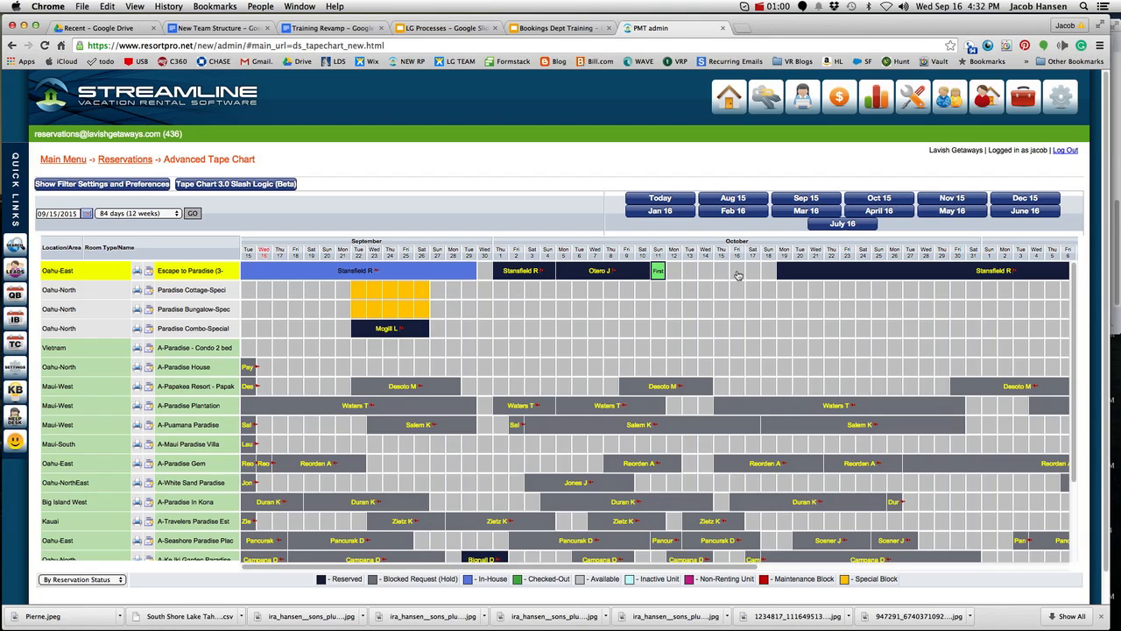
# Step: Choose October 16 as the last night for the Escape to Paradise unit and make a reservation from the resulting quote
pyautogui.click(737, 275)
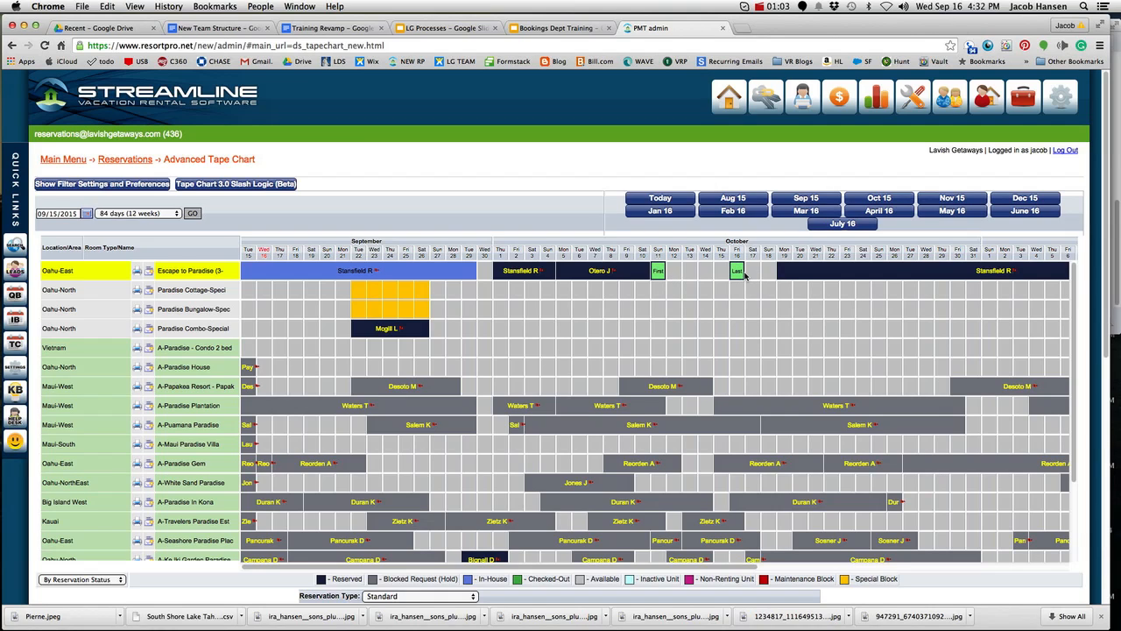
pyautogui.scroll(-5, 874, 533)
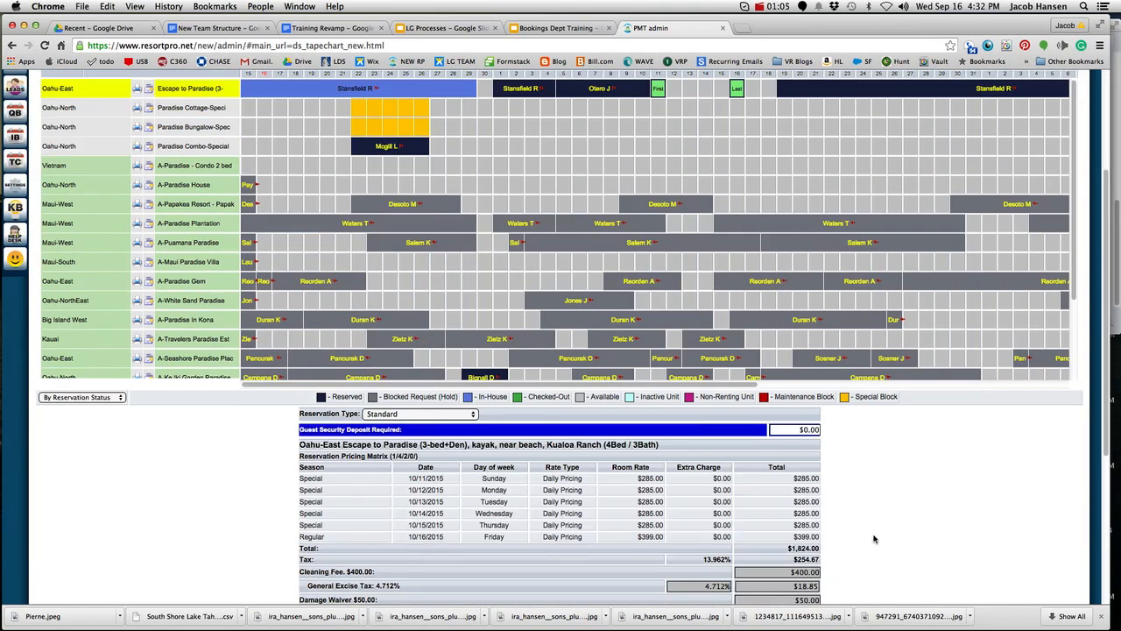
pyautogui.scroll(3, 965, 355)
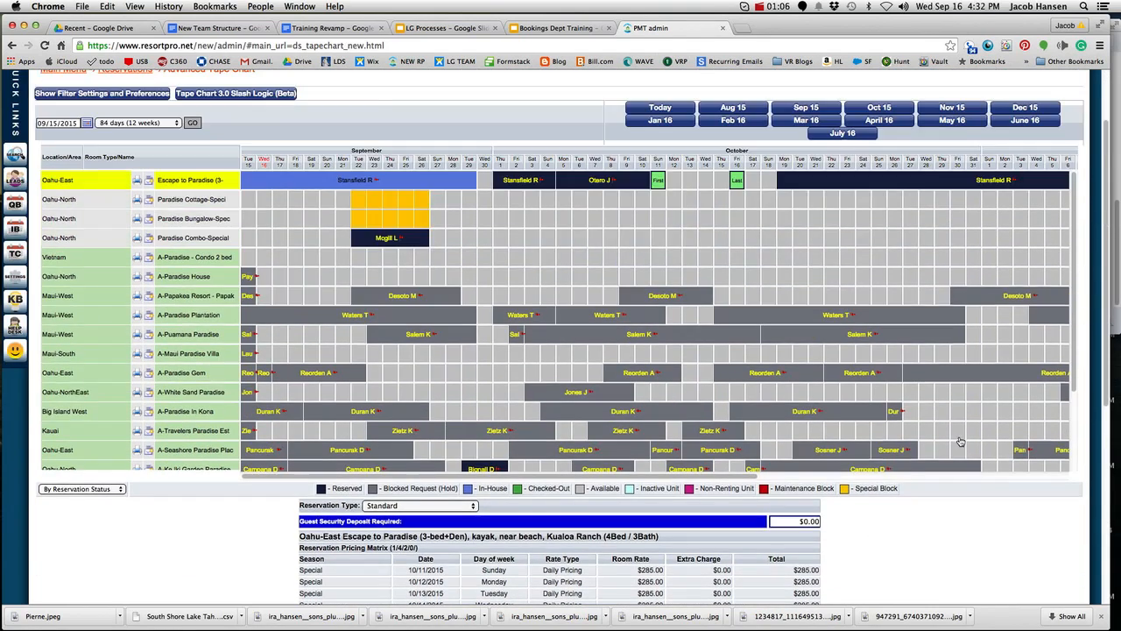
pyautogui.scroll(-4, 962, 440)
pyautogui.scroll(-3, 961, 440)
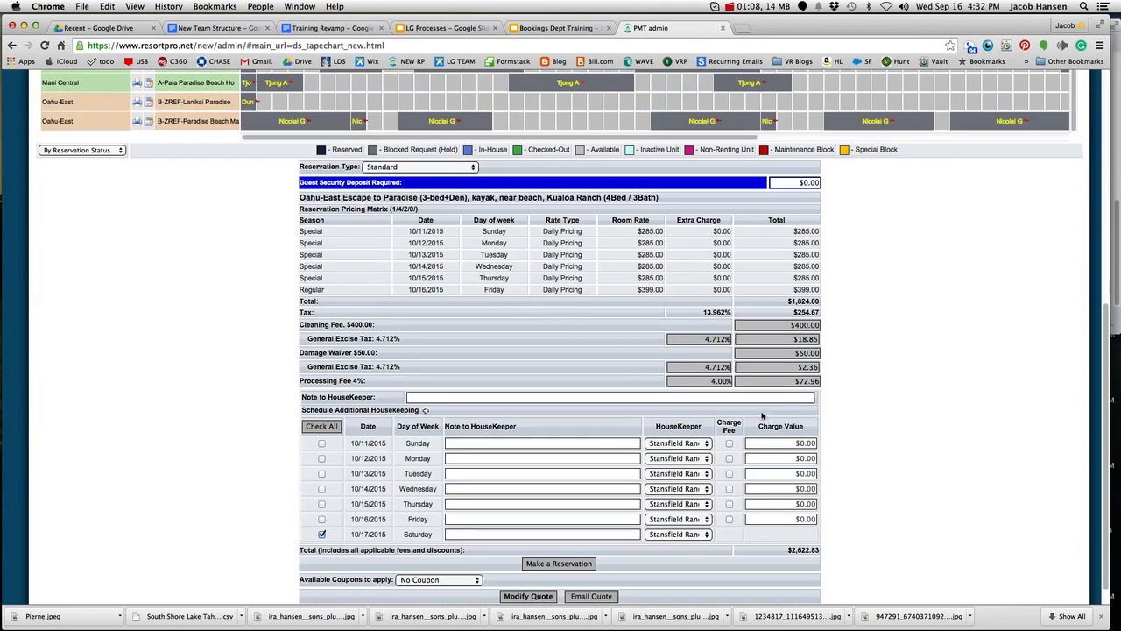
pyautogui.scroll(-1, 261, 354)
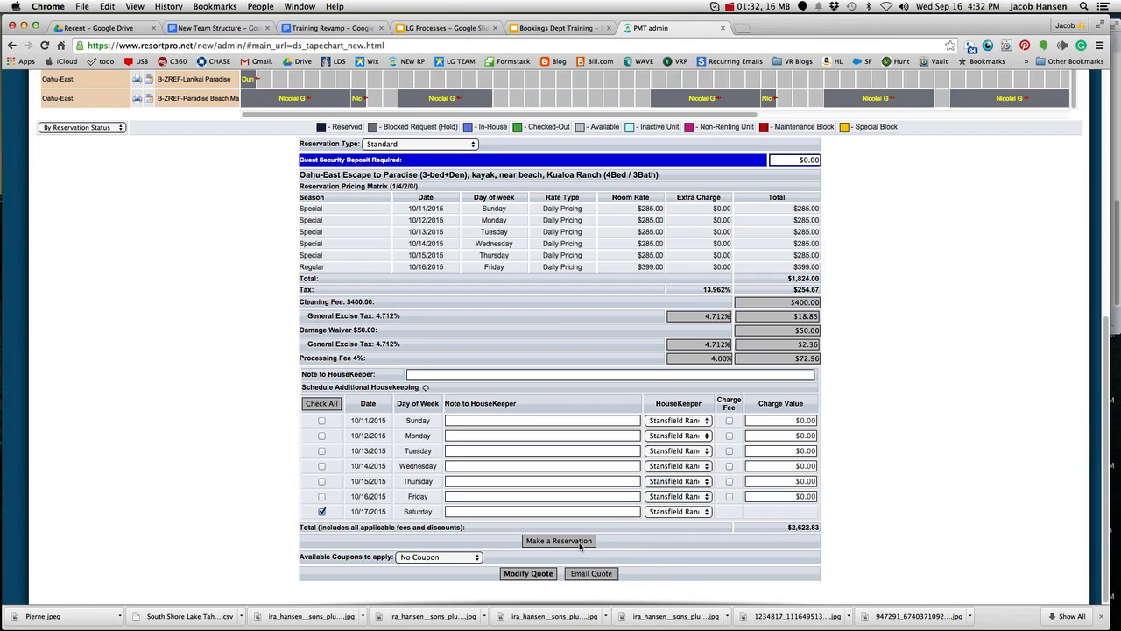
pyautogui.click(579, 543)
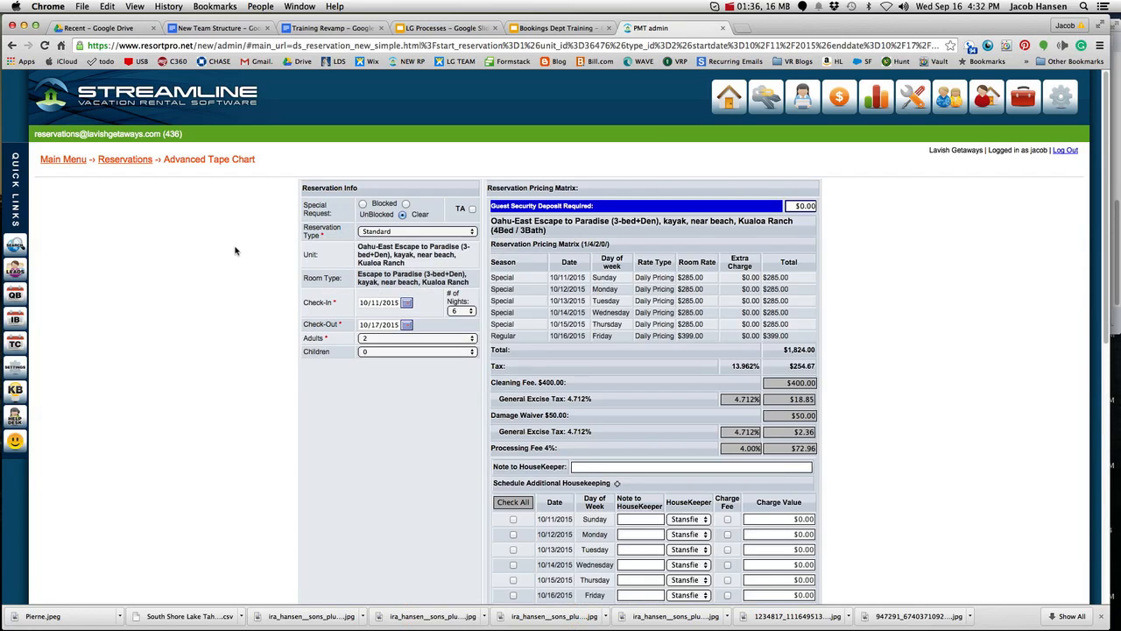
# Step: Examine the reservation form's stay details, pricing matrix, housekeeping schedule, client info and payment sections
pyautogui.scroll(-2, 235, 257)
pyautogui.scroll(-1, 235, 257)
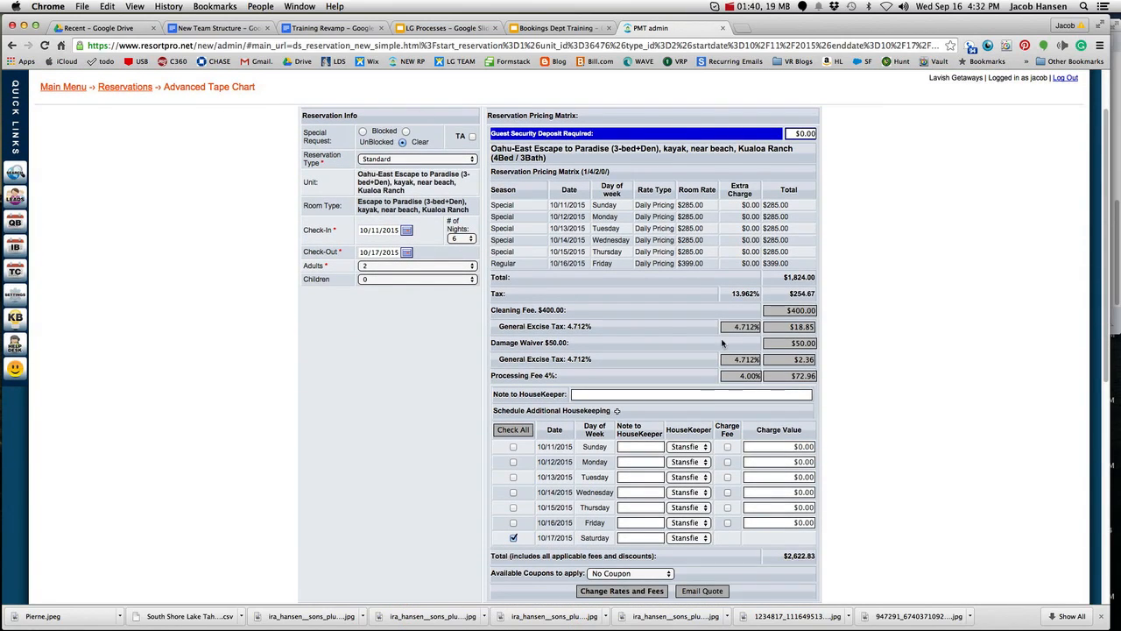
pyautogui.scroll(-5, 272, 236)
pyautogui.scroll(-2, 272, 236)
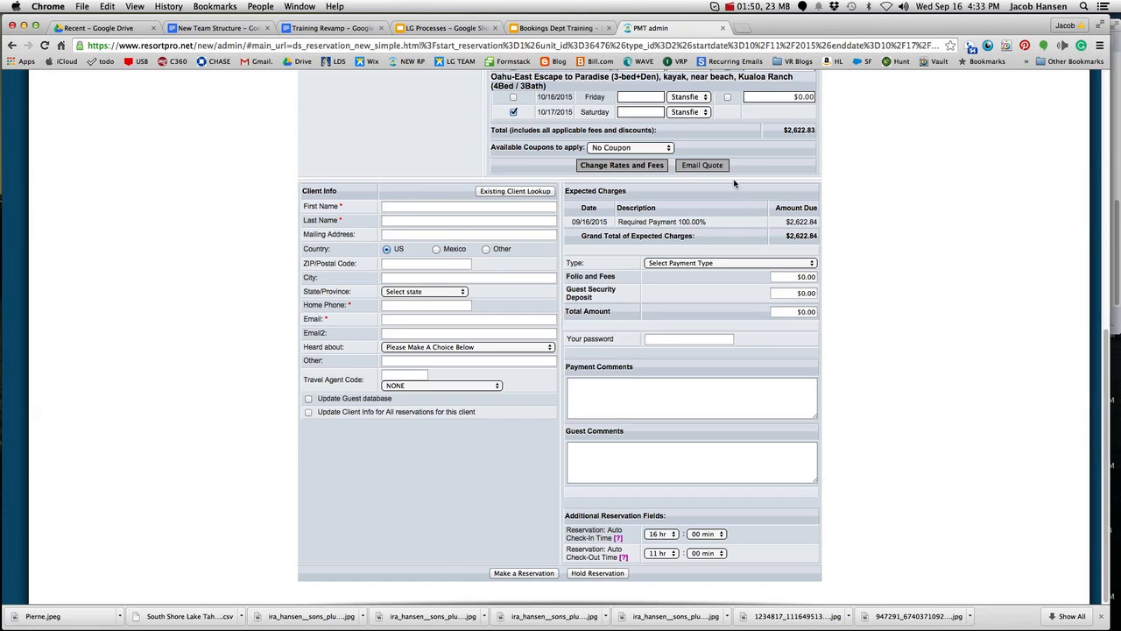
pyautogui.scroll(3, 649, 282)
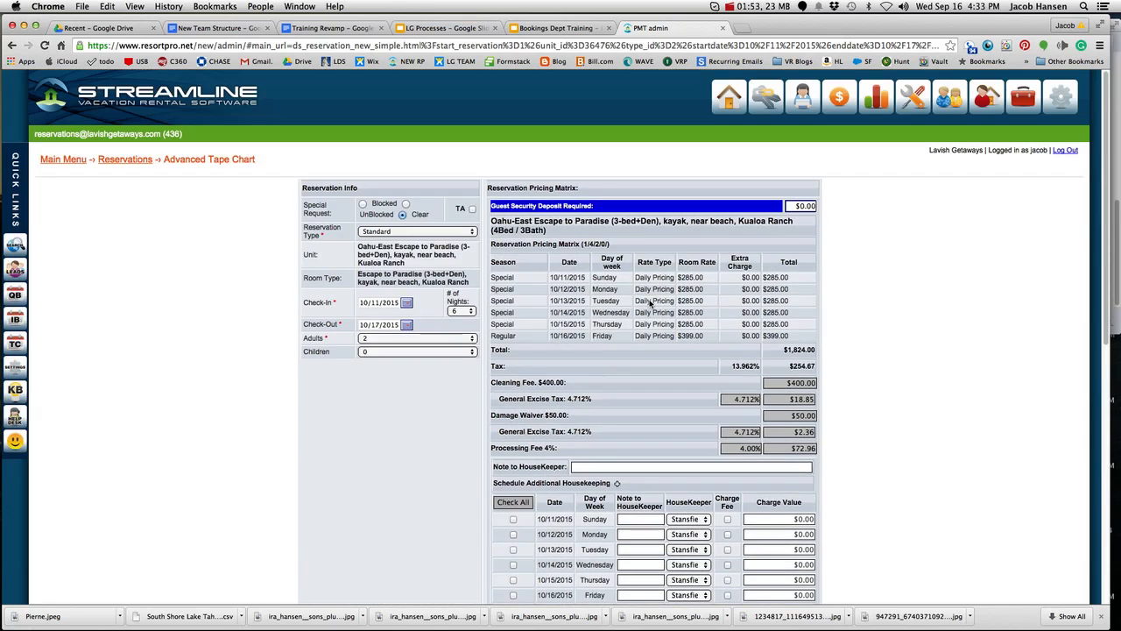
pyautogui.scroll(-5, 643, 163)
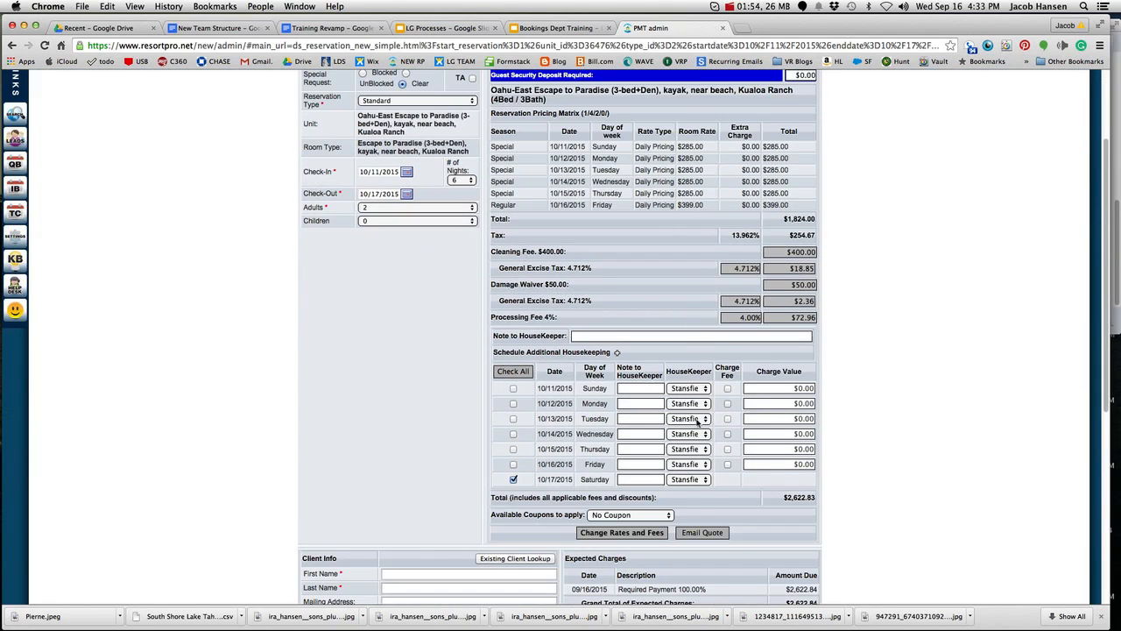
pyautogui.scroll(-5, 325, 278)
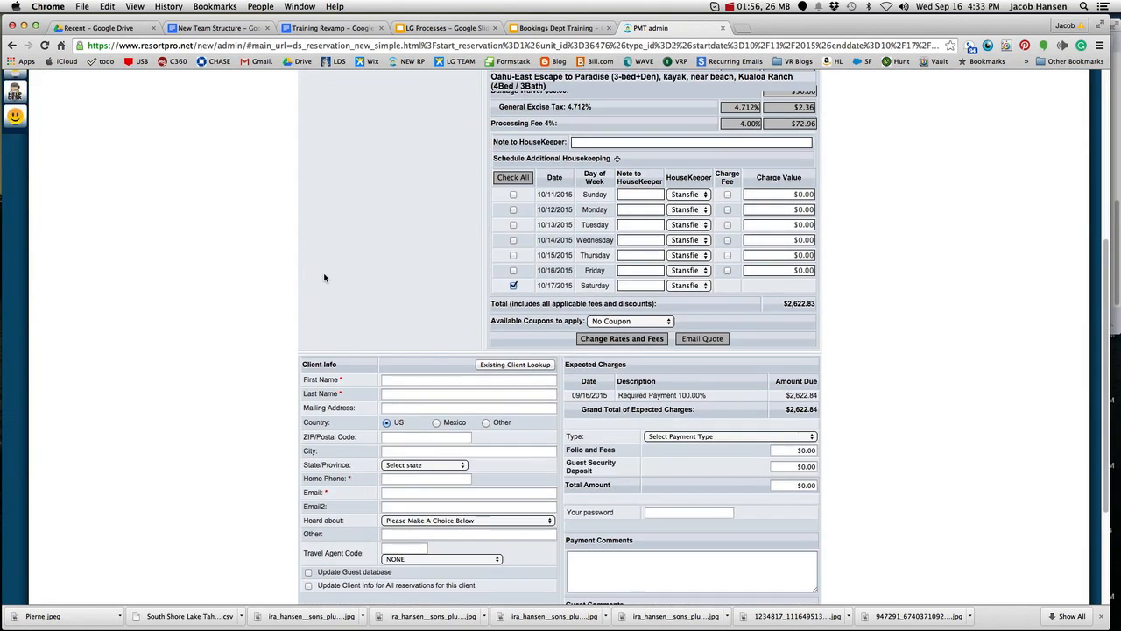
pyautogui.scroll(-3, 270, 358)
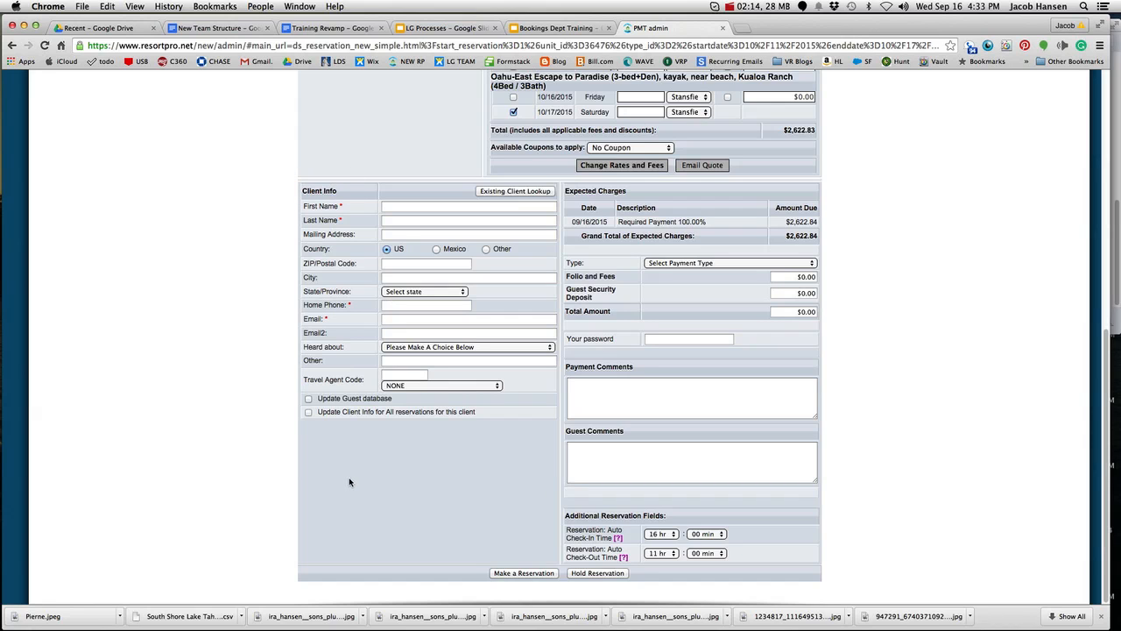
pyautogui.scroll(6, 354, 478)
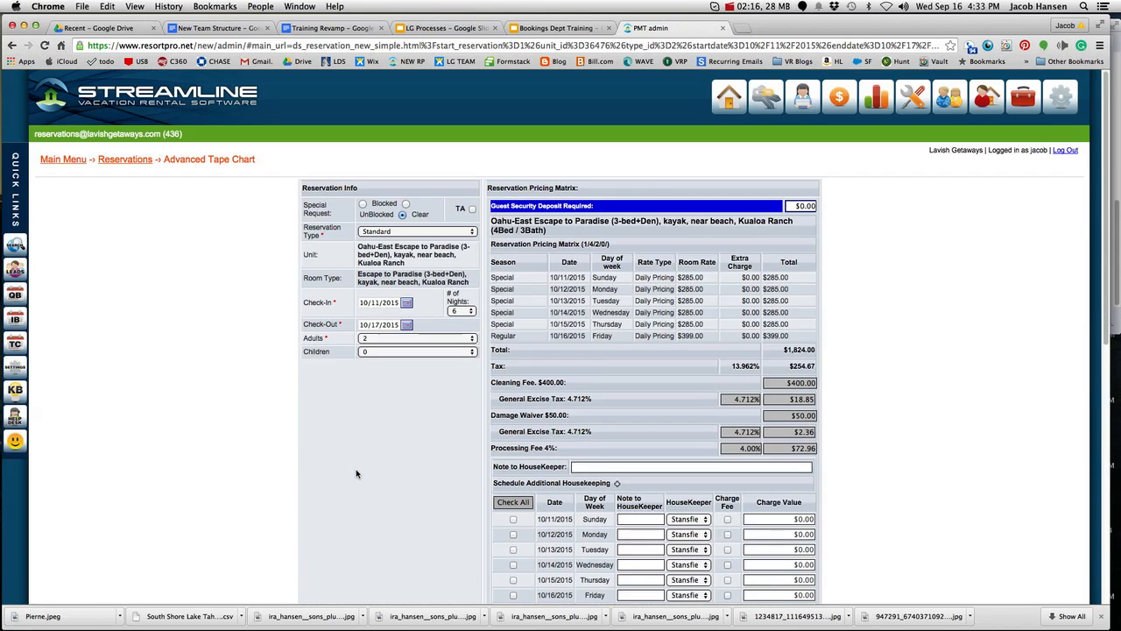
# Step: Set the reservation's occupancy to 3 adults and 1 child
pyautogui.scroll(-2, 376, 210)
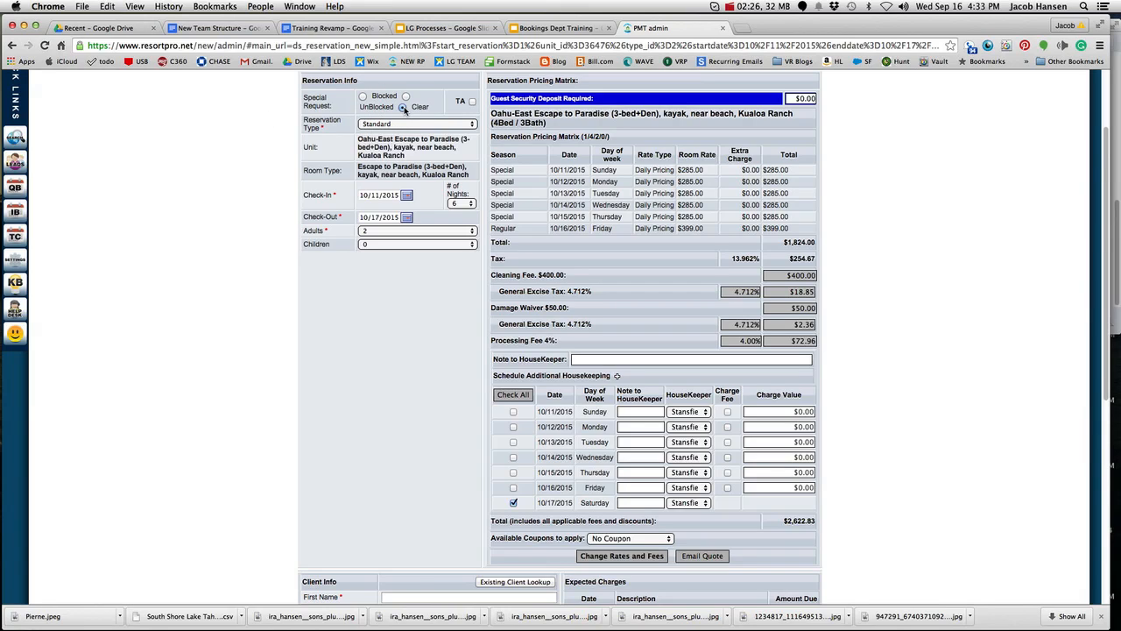
pyautogui.click(375, 232)
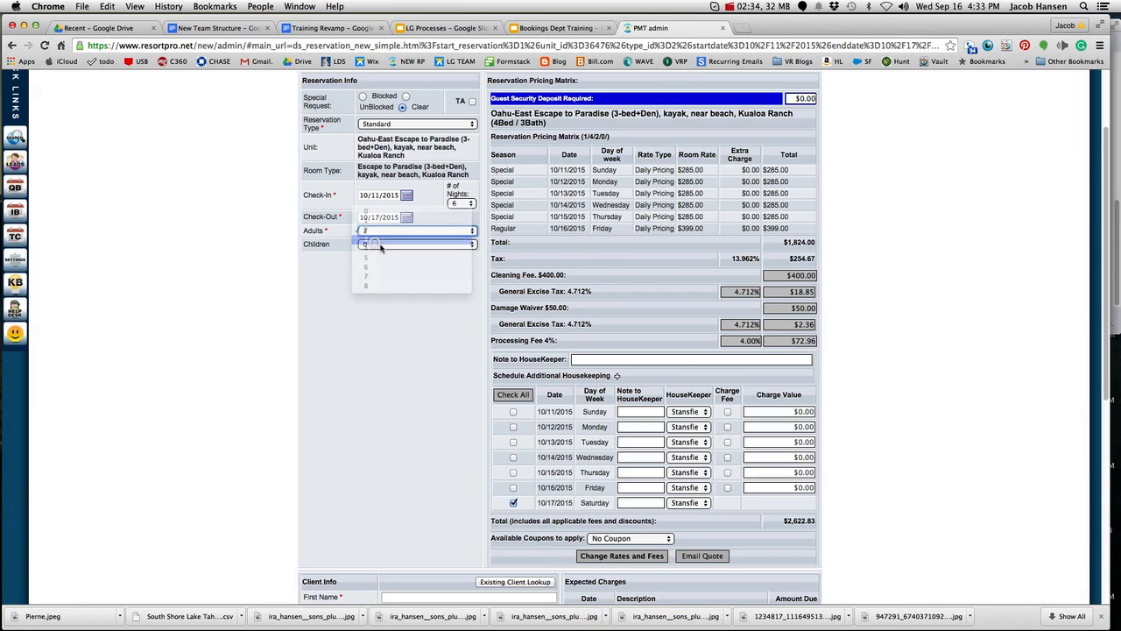
pyautogui.click(382, 245)
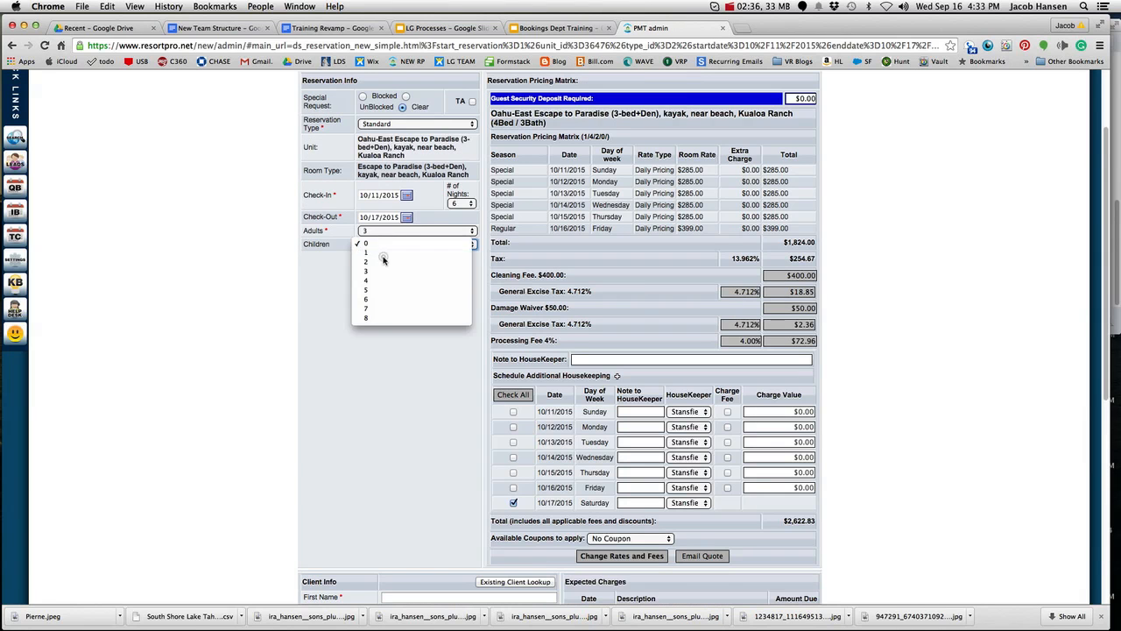
pyautogui.click(383, 254)
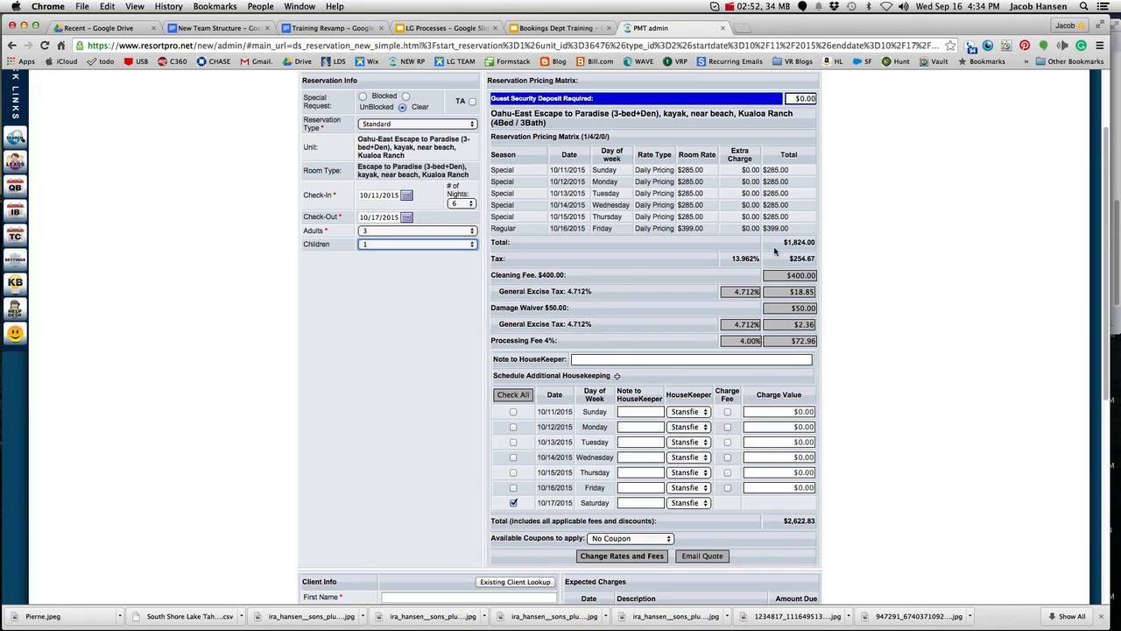
# Step: Unlock the reservation's rates and fees for editing by confirming the processor's account password
pyautogui.click(603, 555)
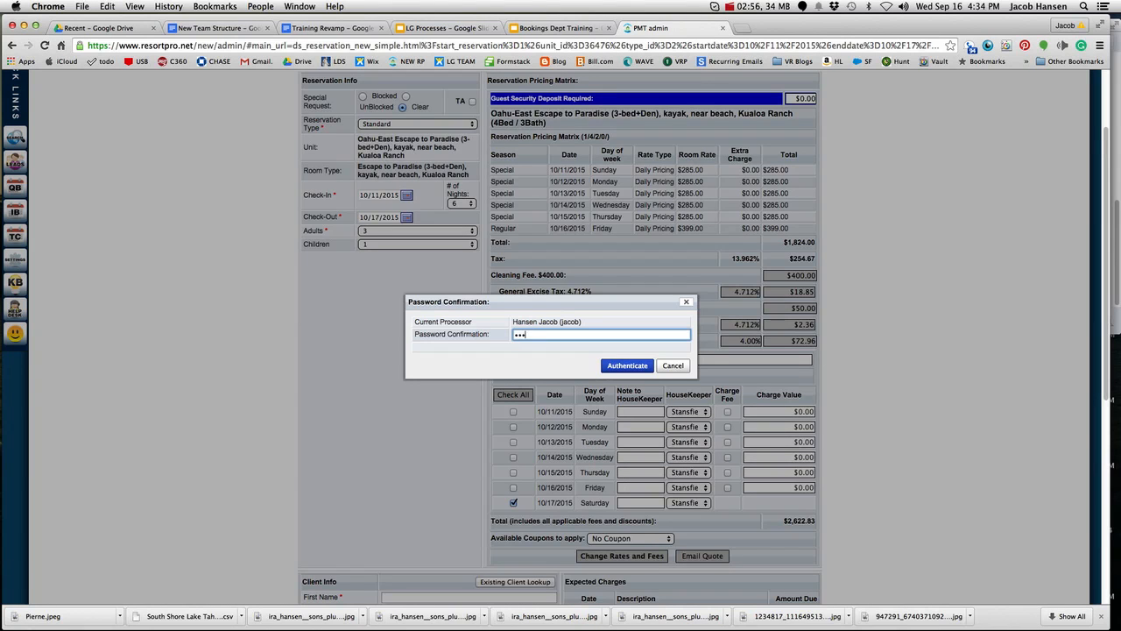
pyautogui.click(620, 366)
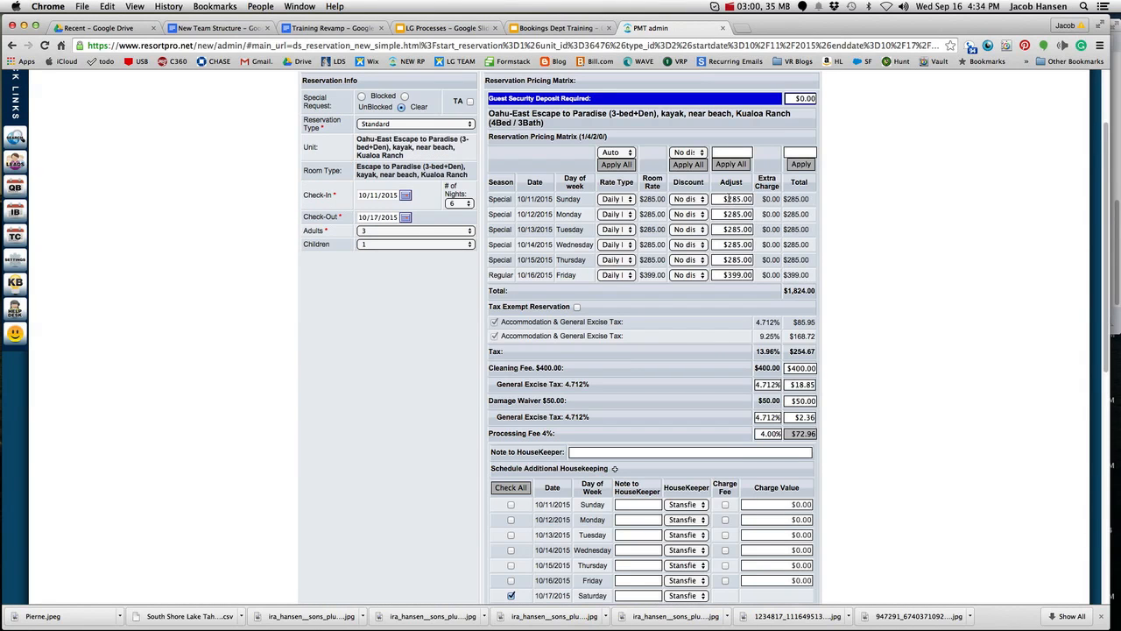
# Step: Apply an adjusted rate of $200 to every night in the pricing matrix
pyautogui.click(728, 155)
pyautogui.write('200')
pyautogui.click(734, 164)
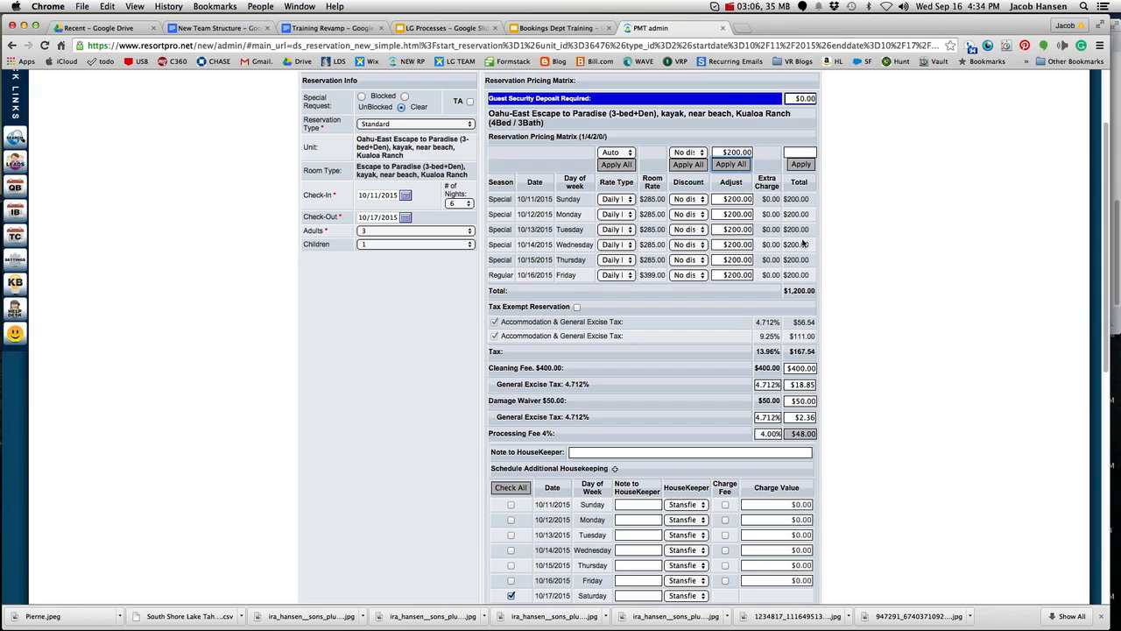
# Step: Apply a total room charge of $1,000 across all nights and clear the bulk nightly adjustment value
pyautogui.click(800, 153)
pyautogui.write('1000')
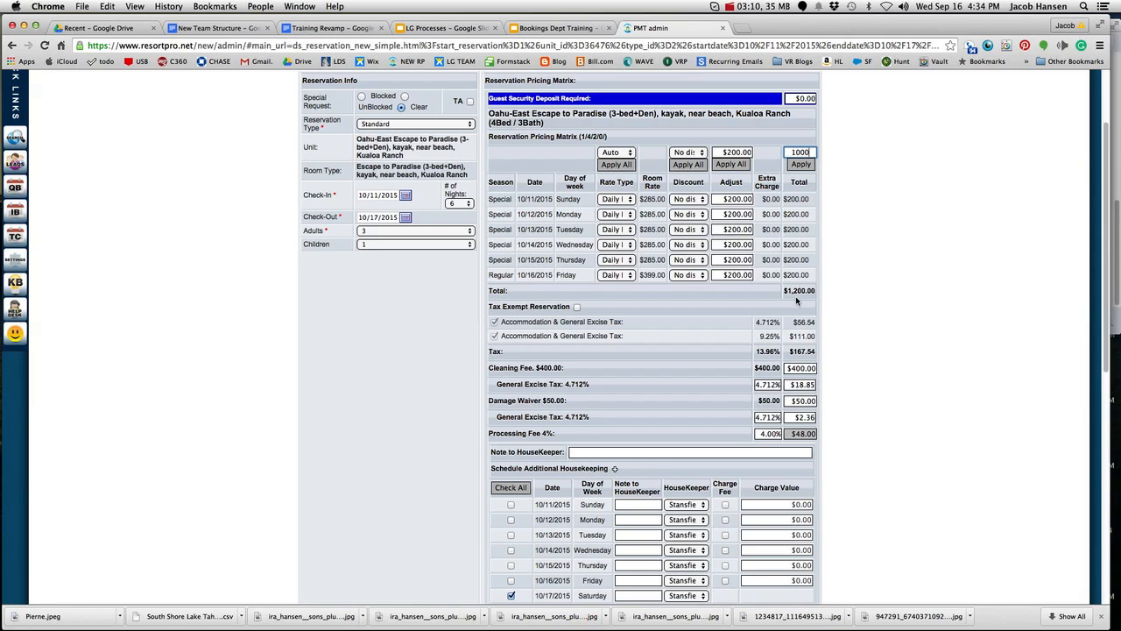
pyautogui.click(800, 164)
pyautogui.doubleClick(715, 153)
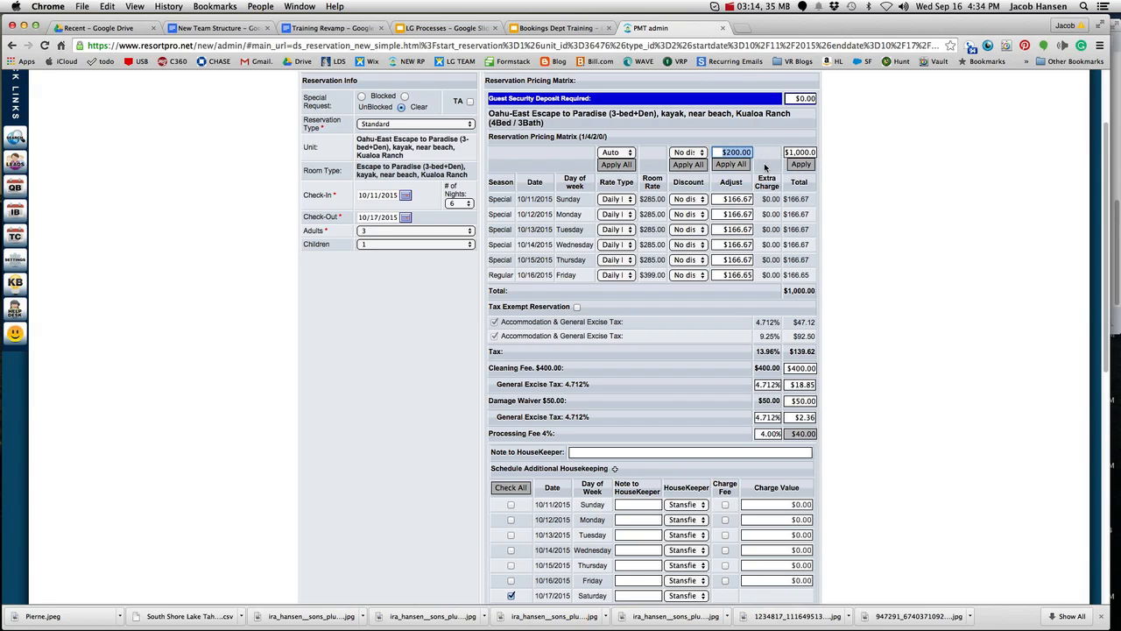
pyautogui.press('BackSpace')
# Step: Set the reservation's cleaning fee to $300
pyautogui.scroll(-2, 739, 261)
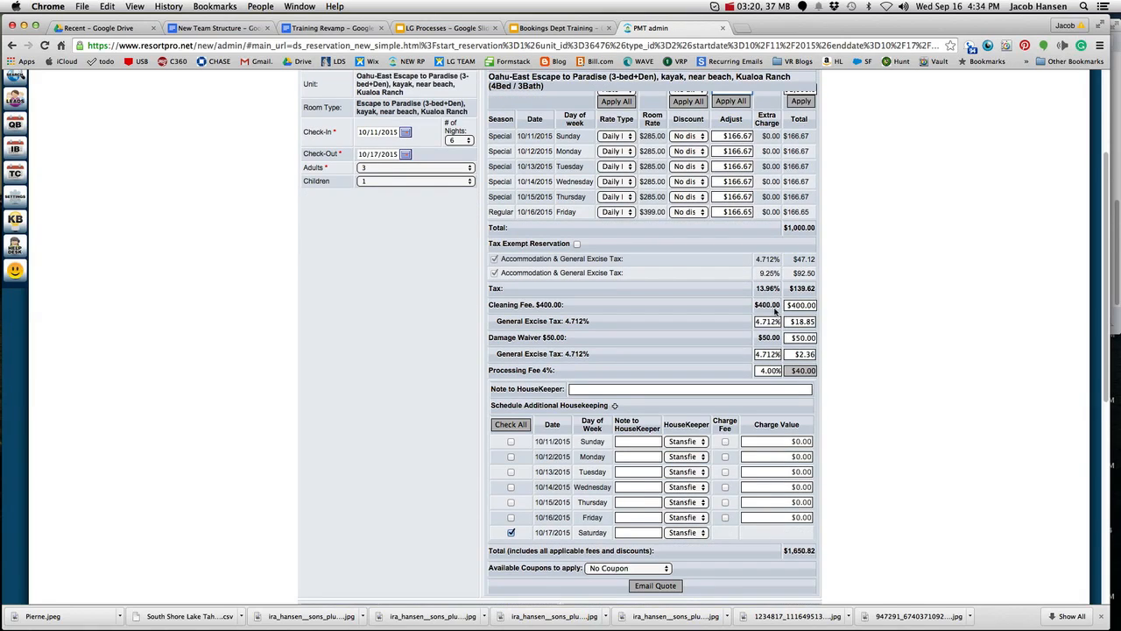
pyautogui.tripleClick(788, 305)
pyautogui.press('BackSpace')
pyautogui.click(702, 325)
# Step: Set the reservation's processing fee to 0%
pyautogui.scroll(-1, 728, 332)
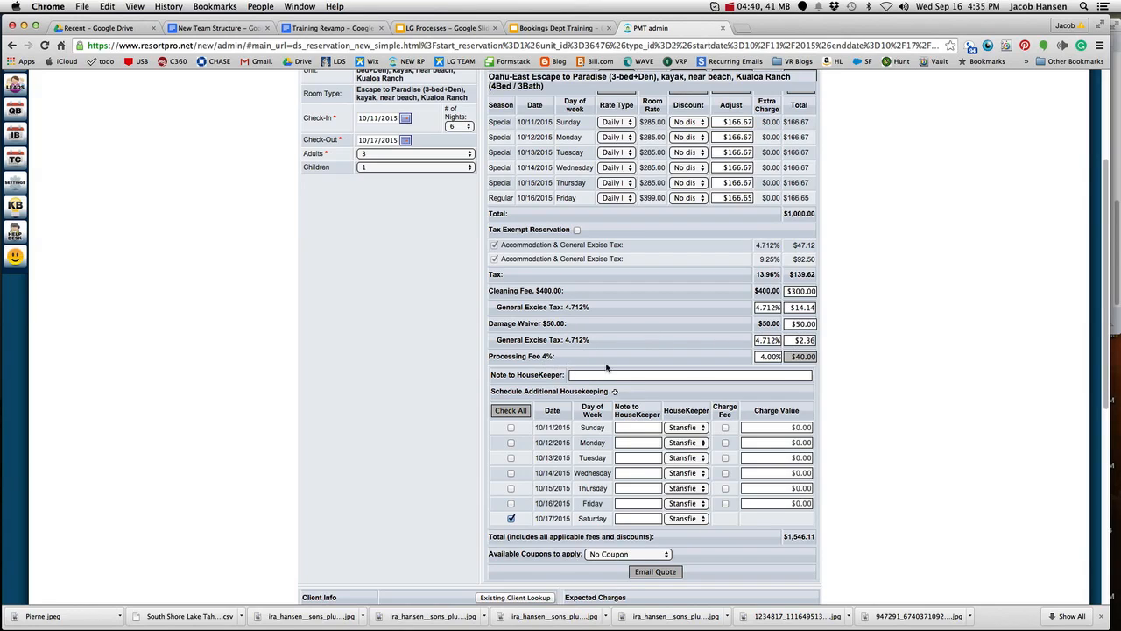
pyautogui.click(765, 357)
pyautogui.click(851, 394)
# Step: Open the email quote form for the reservation and select the Email Quote / Rental Agreement - Template
pyautogui.scroll(-1, 691, 348)
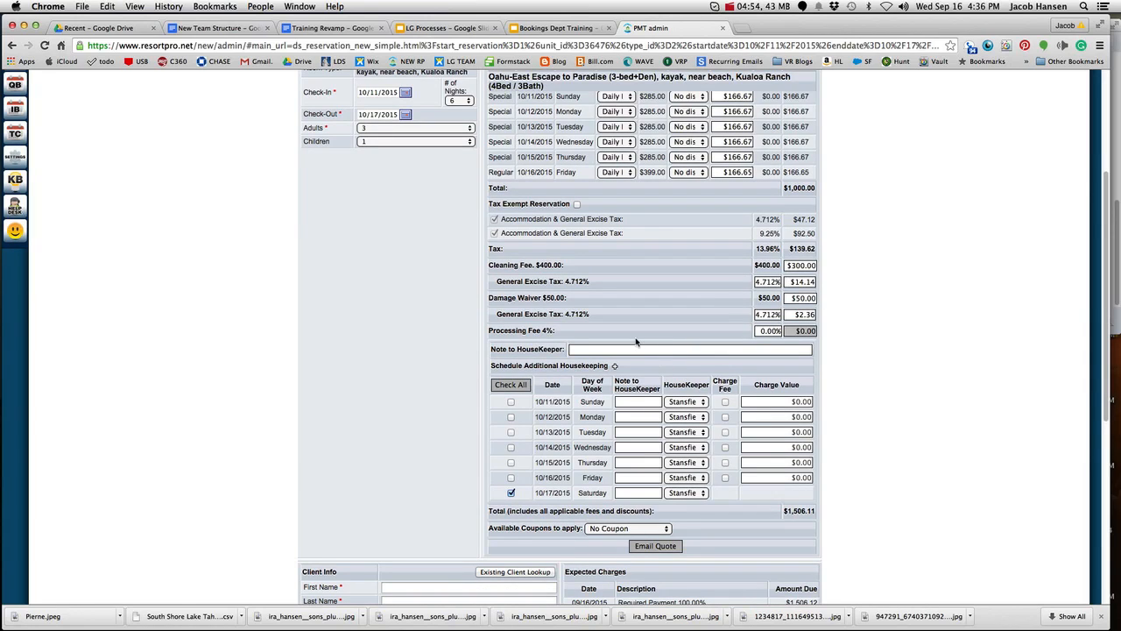
pyautogui.scroll(-1, 636, 342)
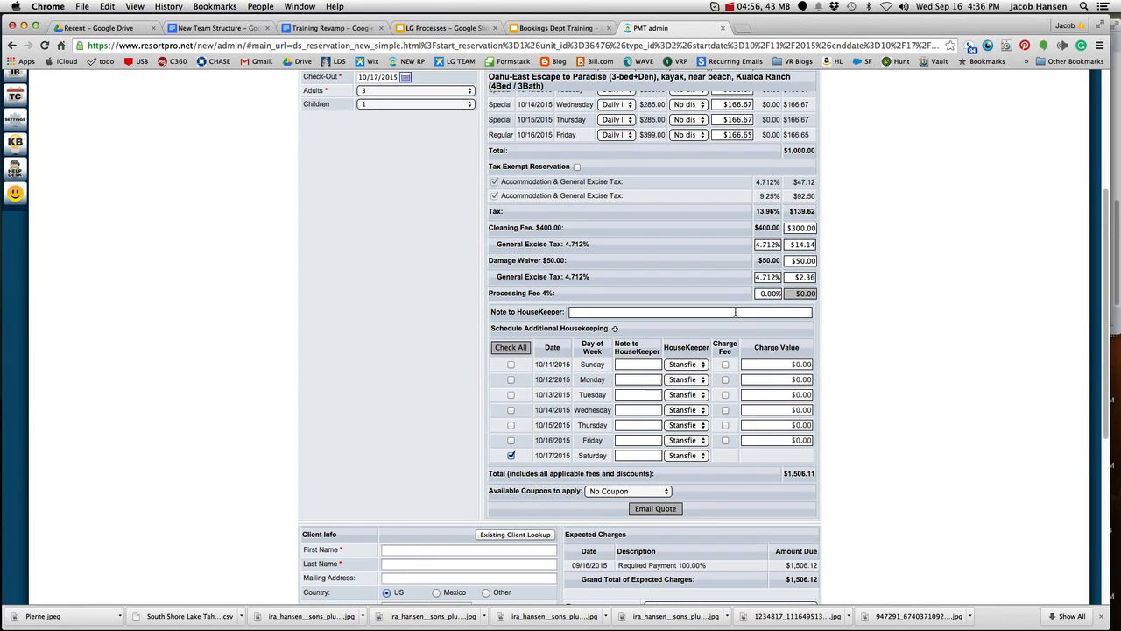
pyautogui.click(669, 509)
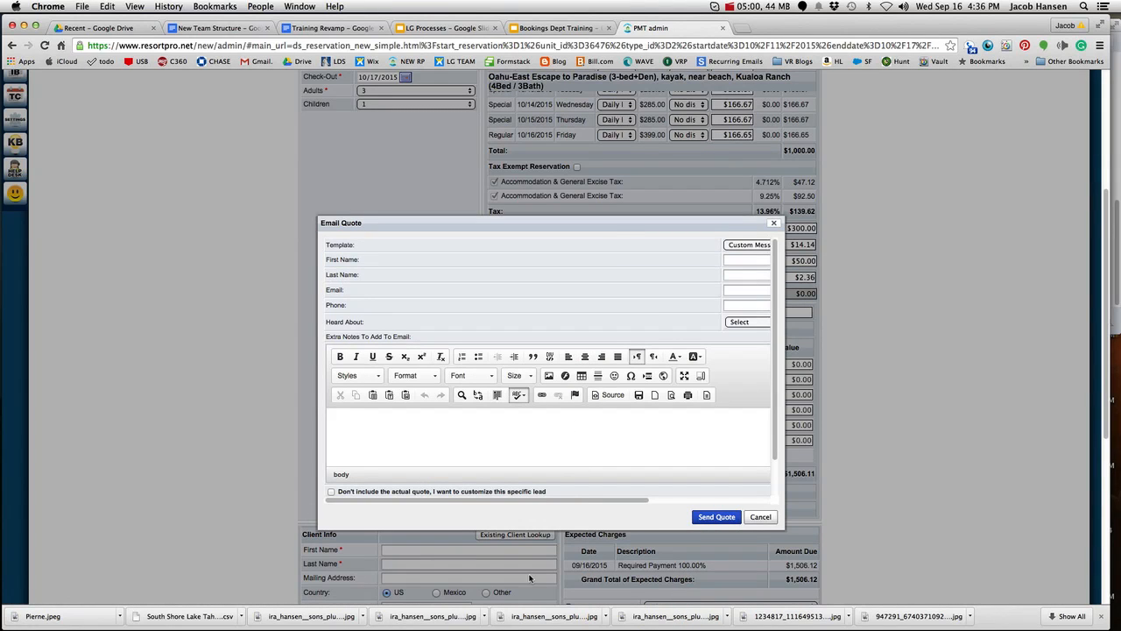
pyautogui.moveTo(555, 502); pyautogui.dragTo(444, 493)
pyautogui.moveTo(552, 493); pyautogui.dragTo(637, 486)
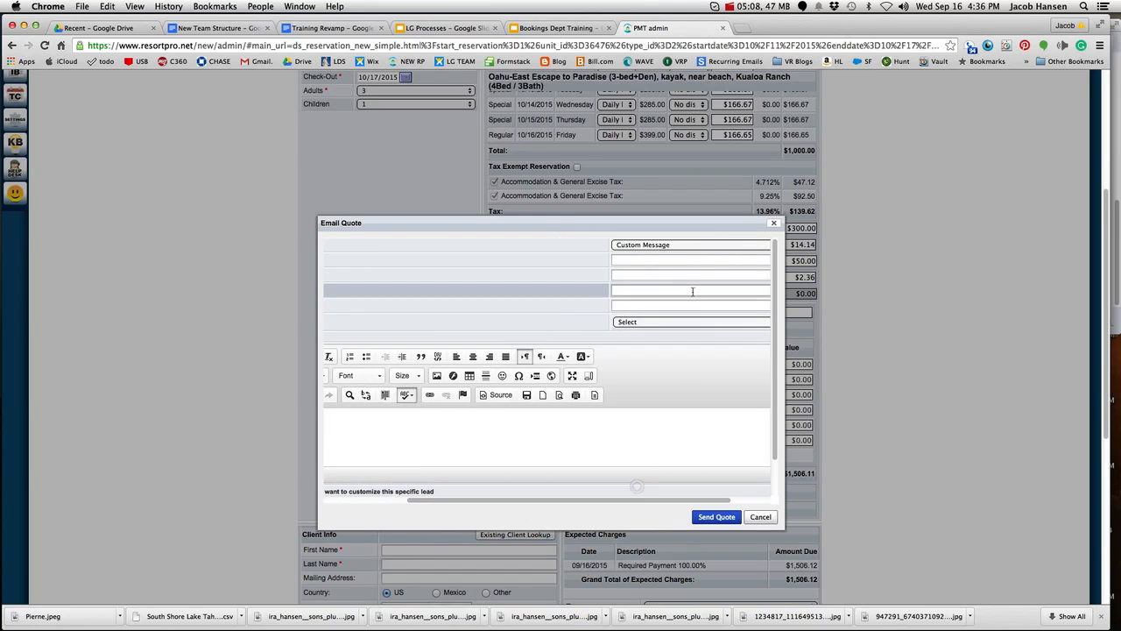
pyautogui.click(622, 290)
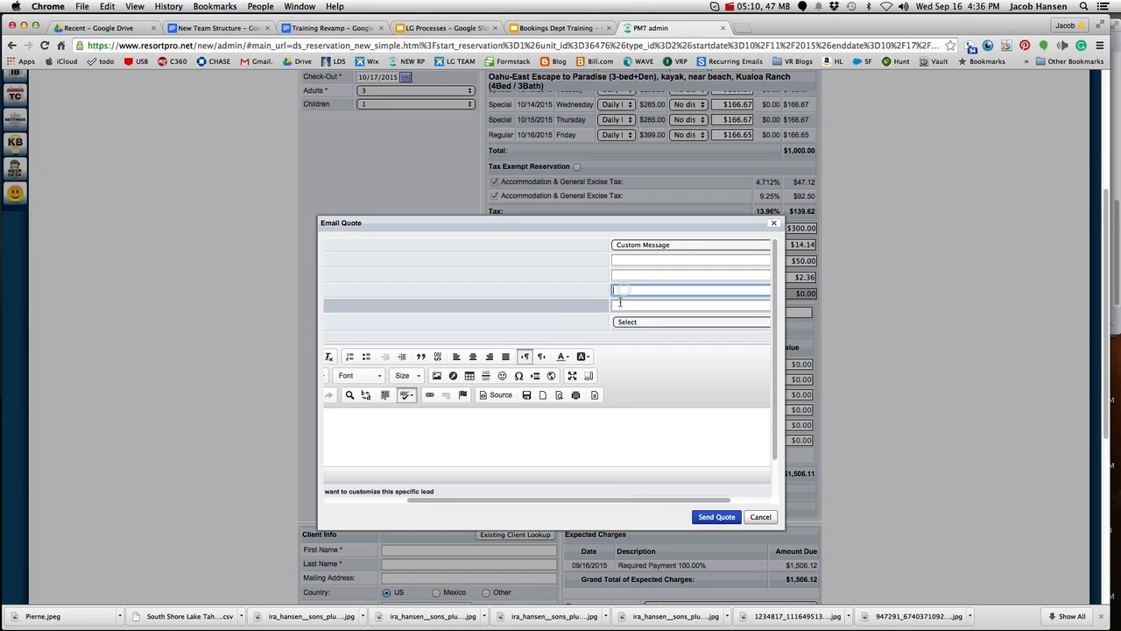
pyautogui.click(620, 304)
pyautogui.scroll(-3, 559, 455)
pyautogui.scroll(3, 554, 449)
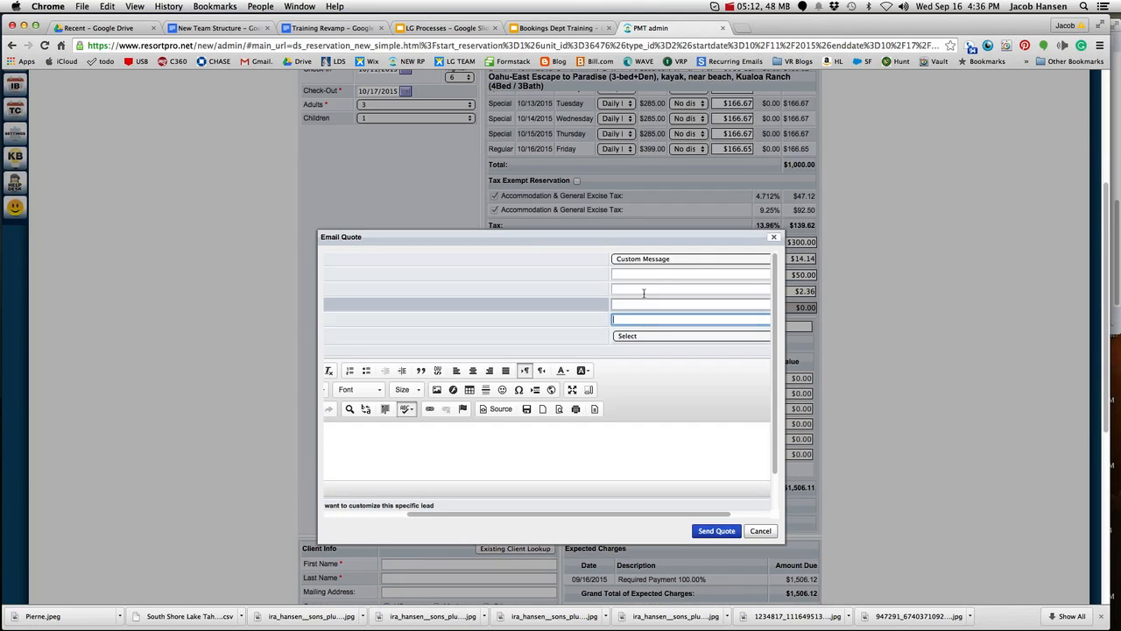
pyautogui.click(660, 259)
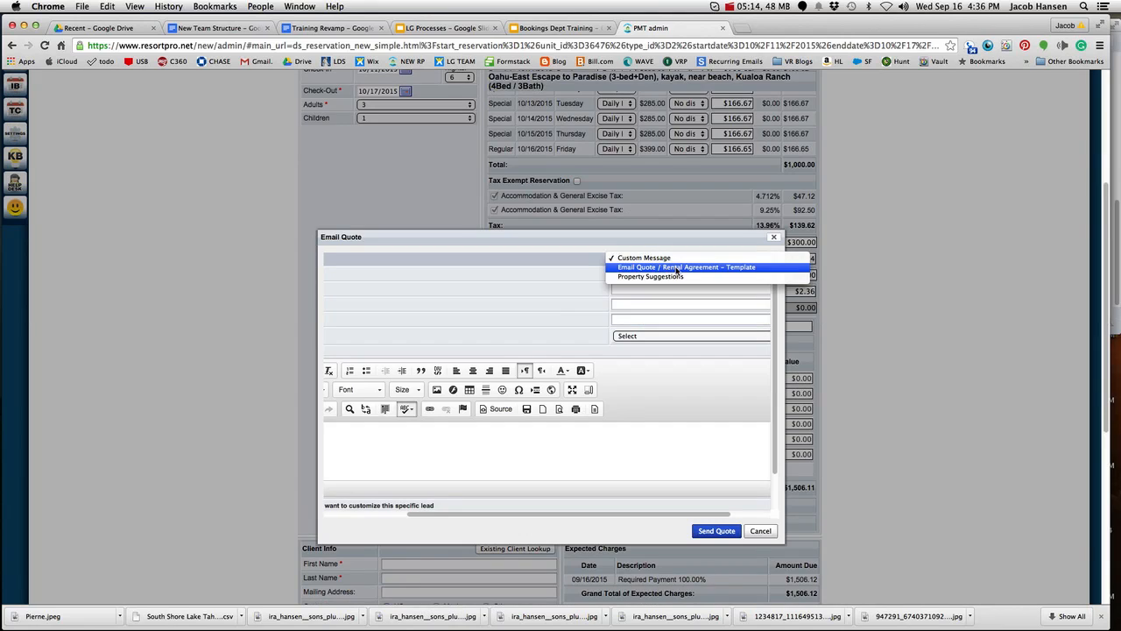
pyautogui.click(676, 268)
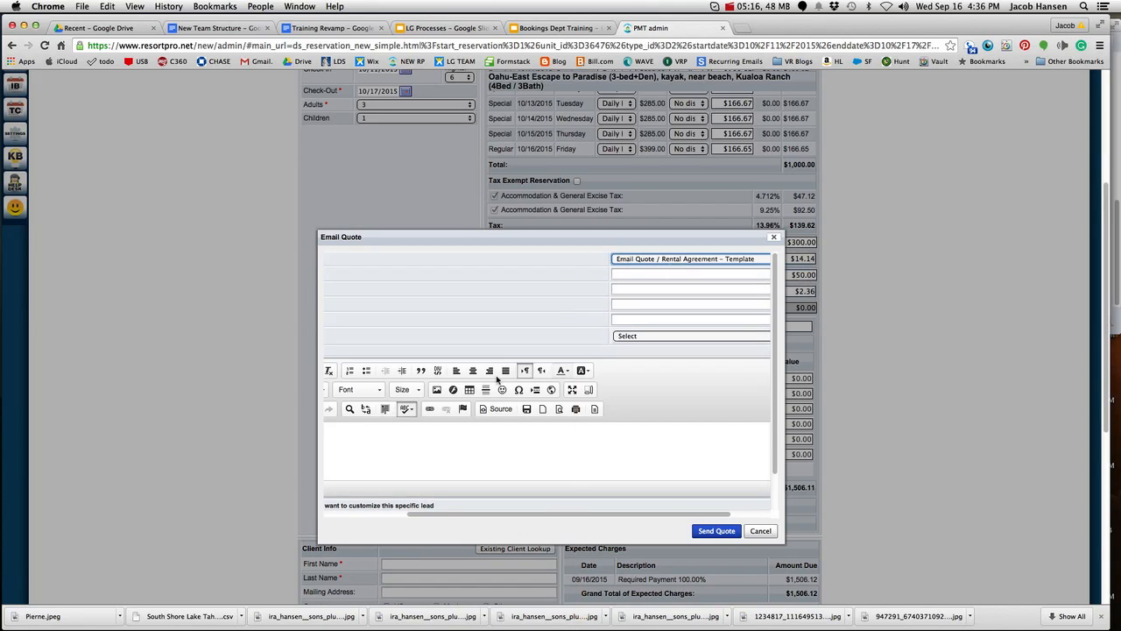
# Step: Review the greeting, instructions and reservation placeholders in the quote email's message body
pyautogui.moveTo(533, 466); pyautogui.dragTo(400, 447)
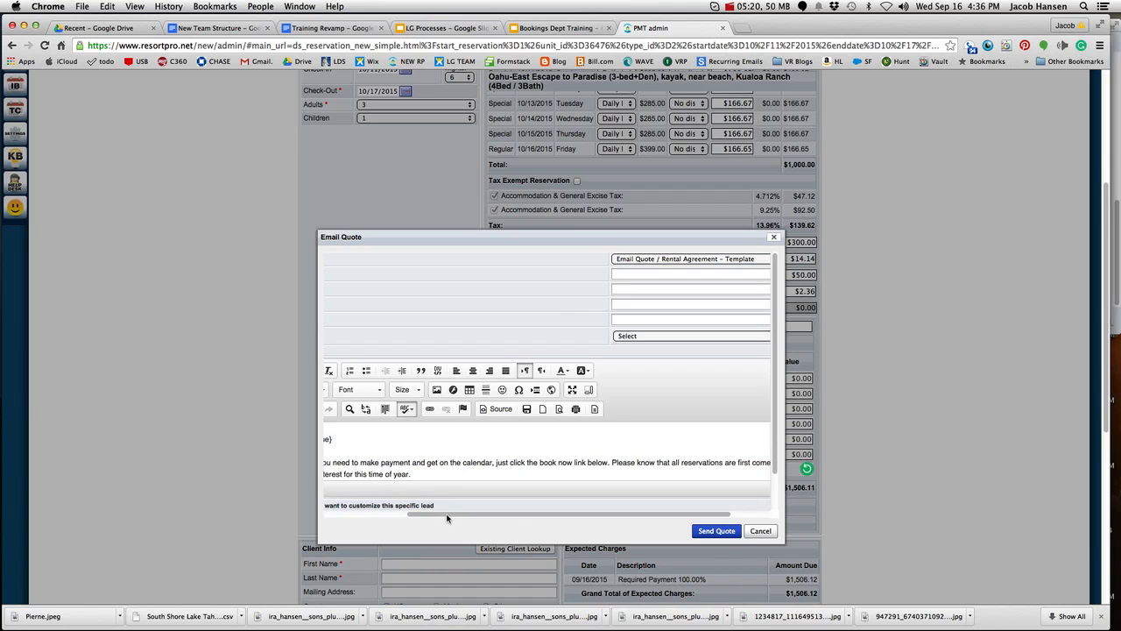
pyautogui.moveTo(434, 514); pyautogui.dragTo(340, 510)
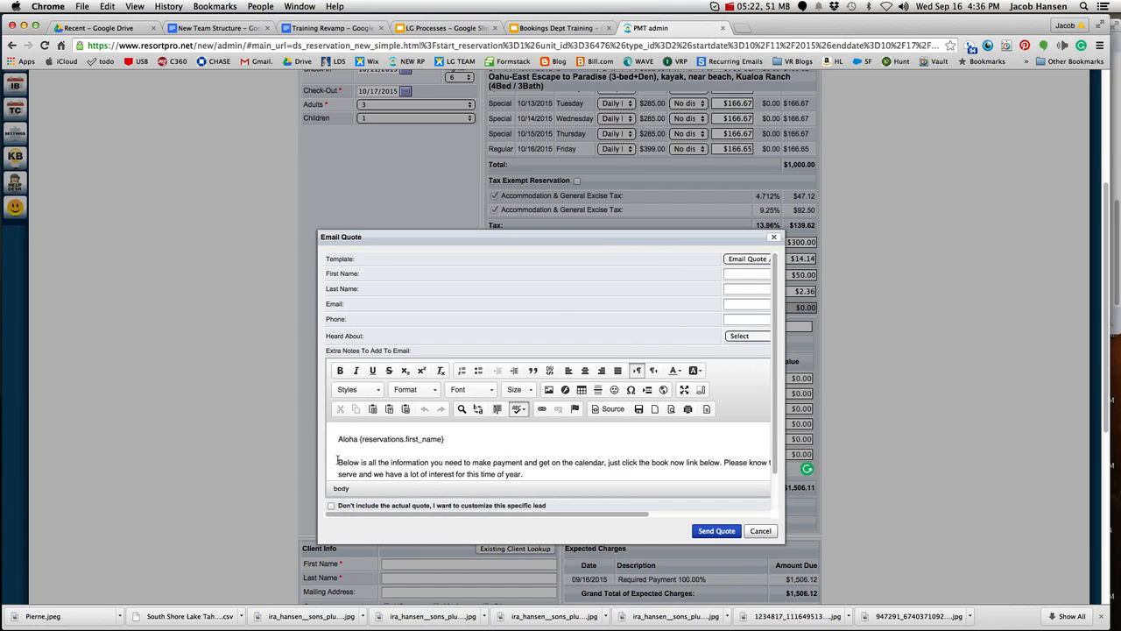
pyautogui.scroll(-1, 415, 449)
pyautogui.scroll(-15, 415, 448)
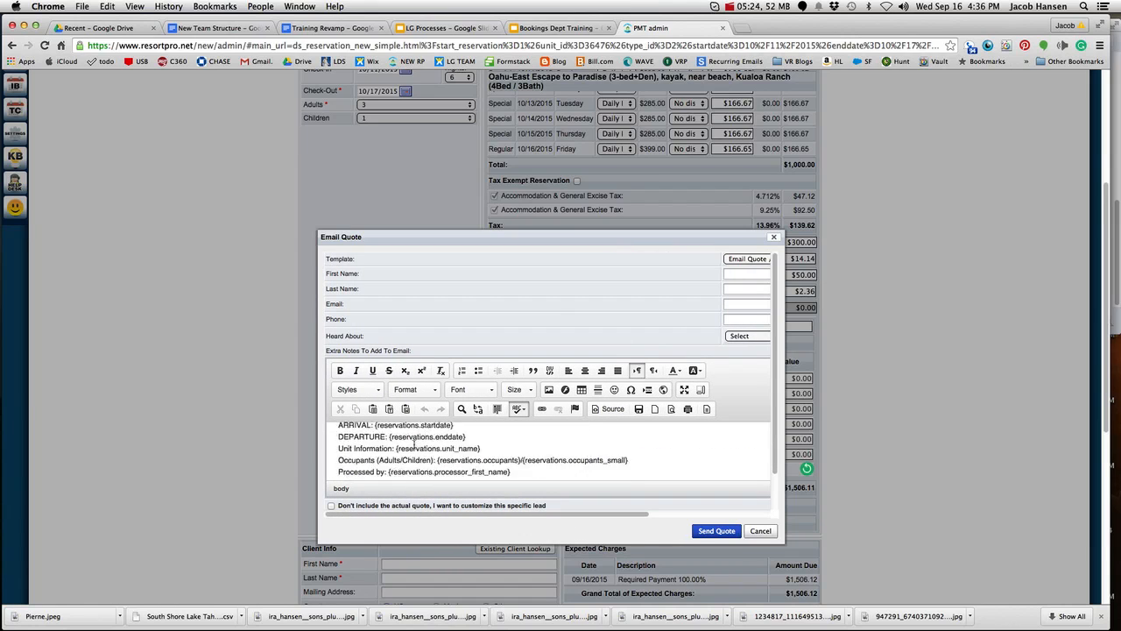
# Step: Review the quote email's reservation details, Book Now link and signature, and match the greeting's first-name placeholder to the First Name field
pyautogui.scroll(5, 415, 442)
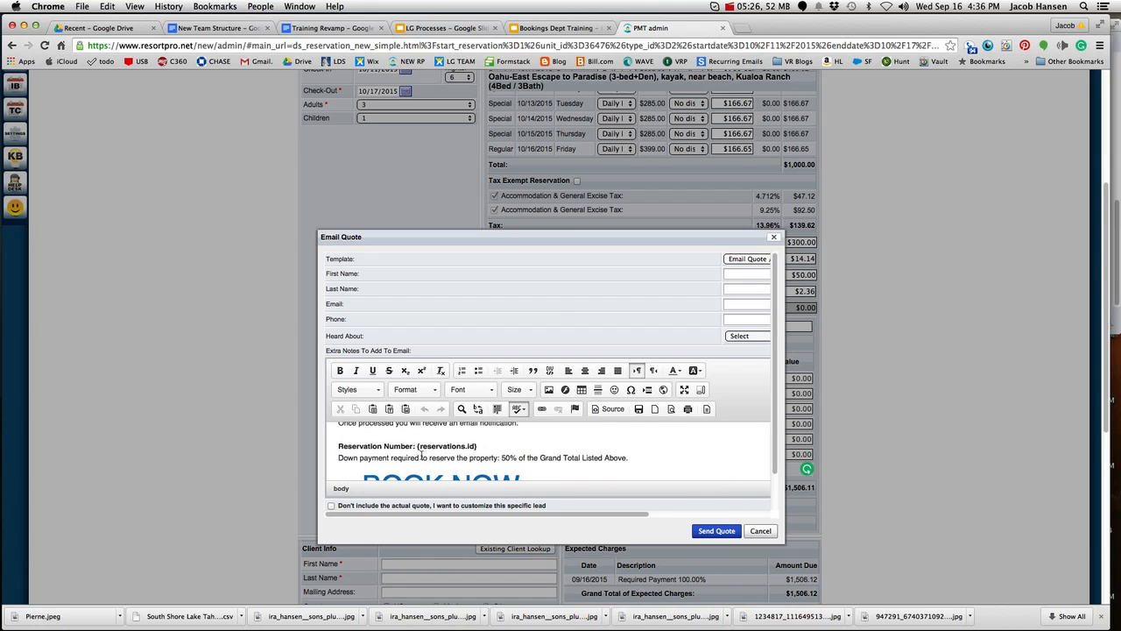
pyautogui.scroll(-2, 408, 448)
pyautogui.scroll(-3, 492, 465)
pyautogui.scroll(6, 473, 460)
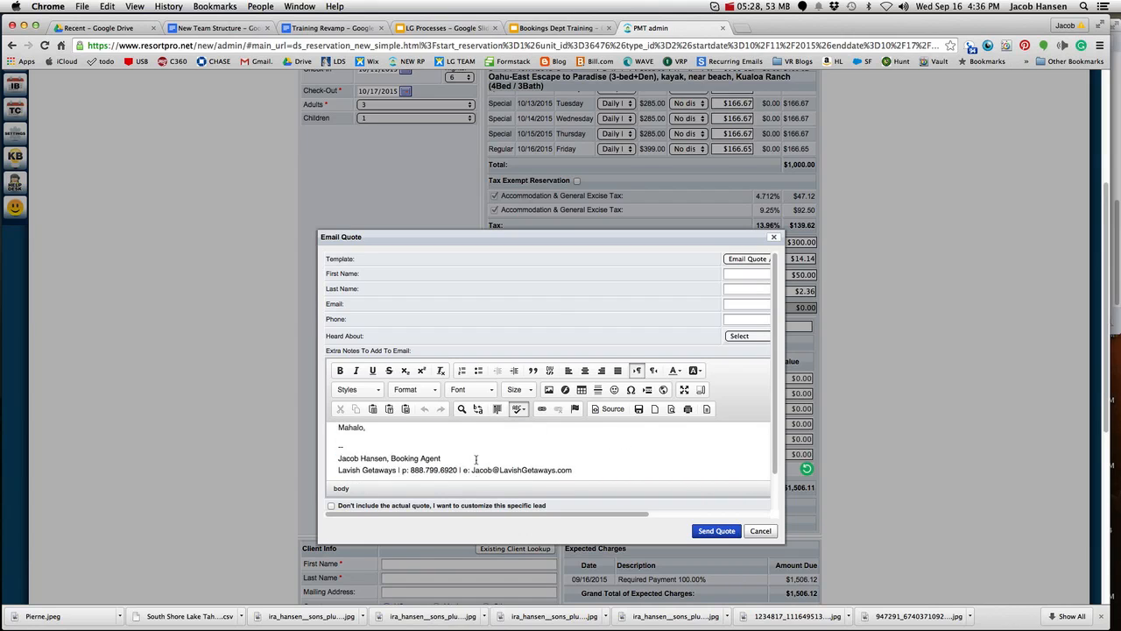
pyautogui.scroll(8, 471, 458)
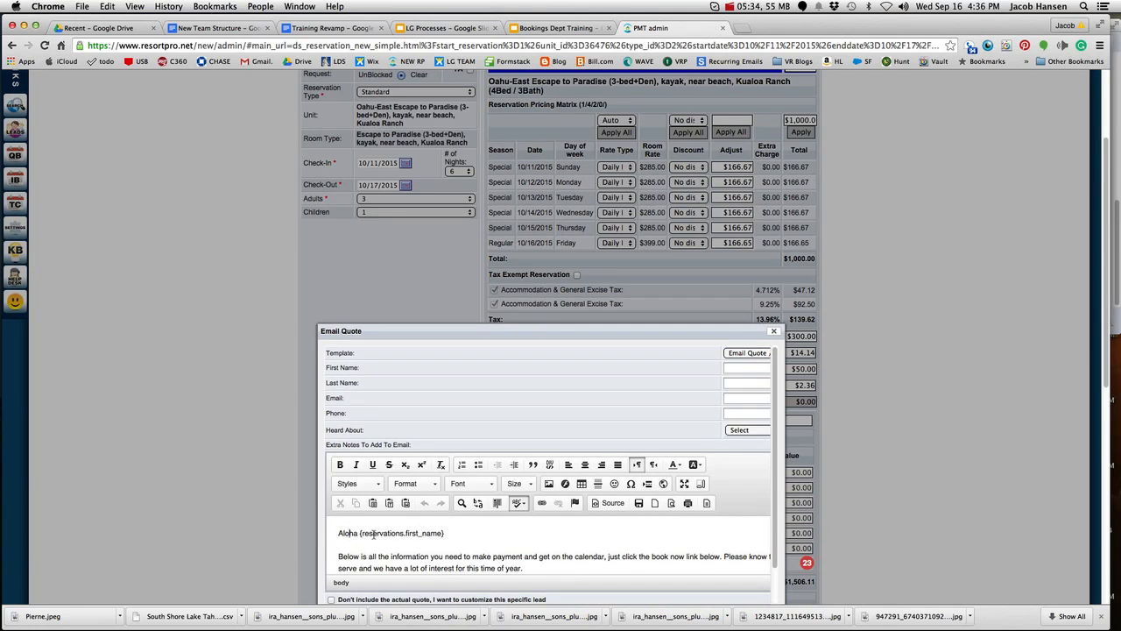
pyautogui.moveTo(358, 533); pyautogui.dragTo(447, 532)
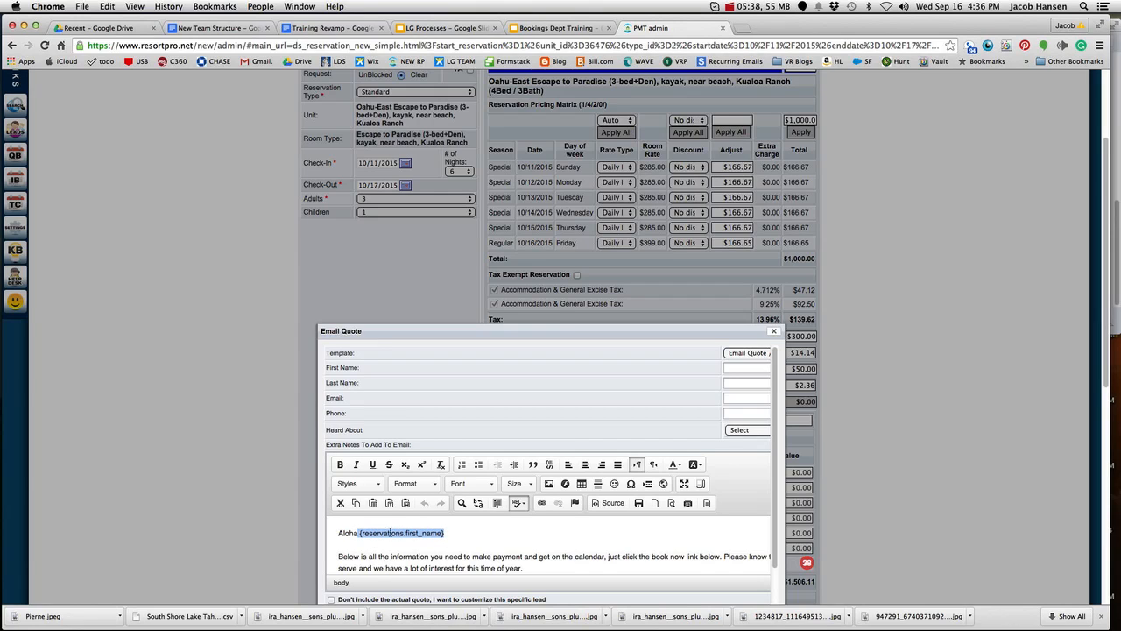
pyautogui.click(739, 367)
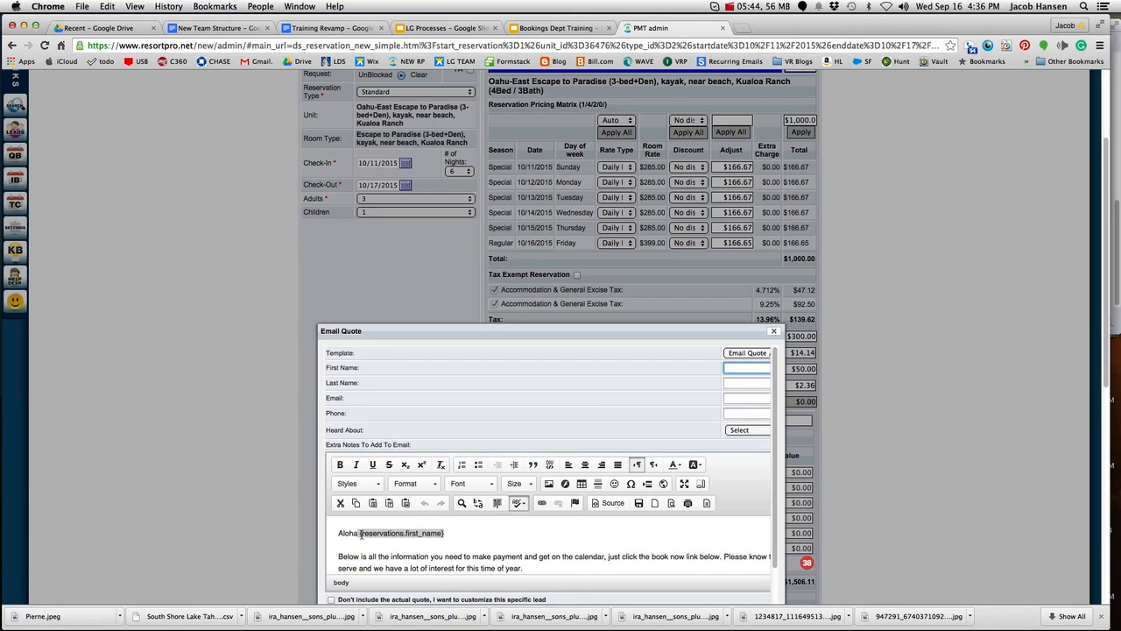
# Step: Check the selected unit listed below the message in the Email Quote form, and close the form without sending
pyautogui.scroll(-6, 495, 545)
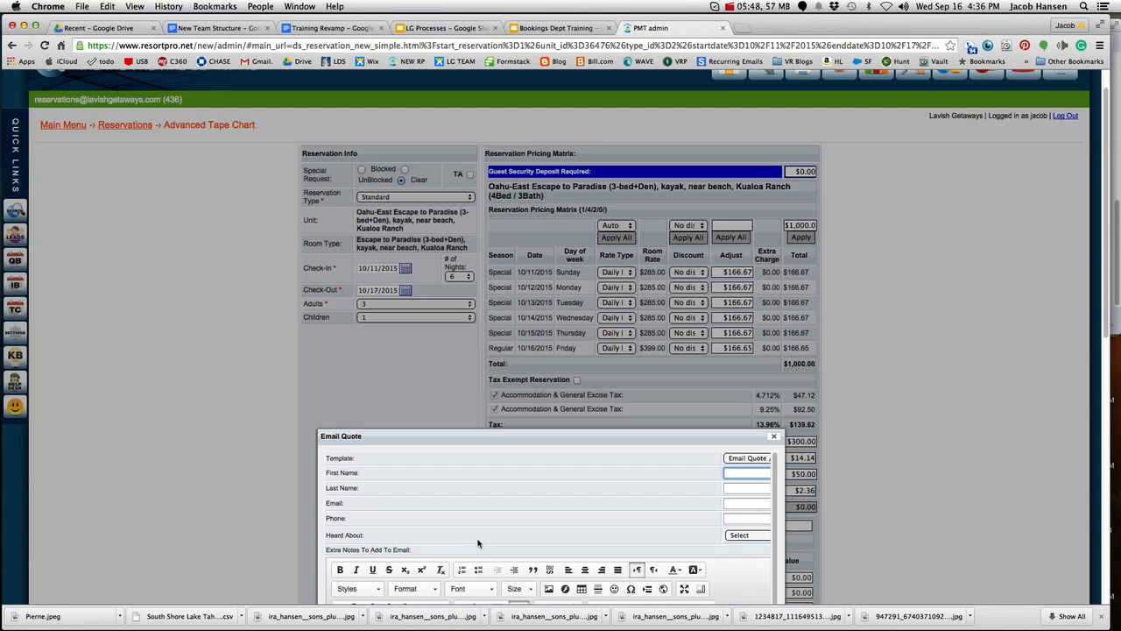
pyautogui.scroll(-5, 508, 477)
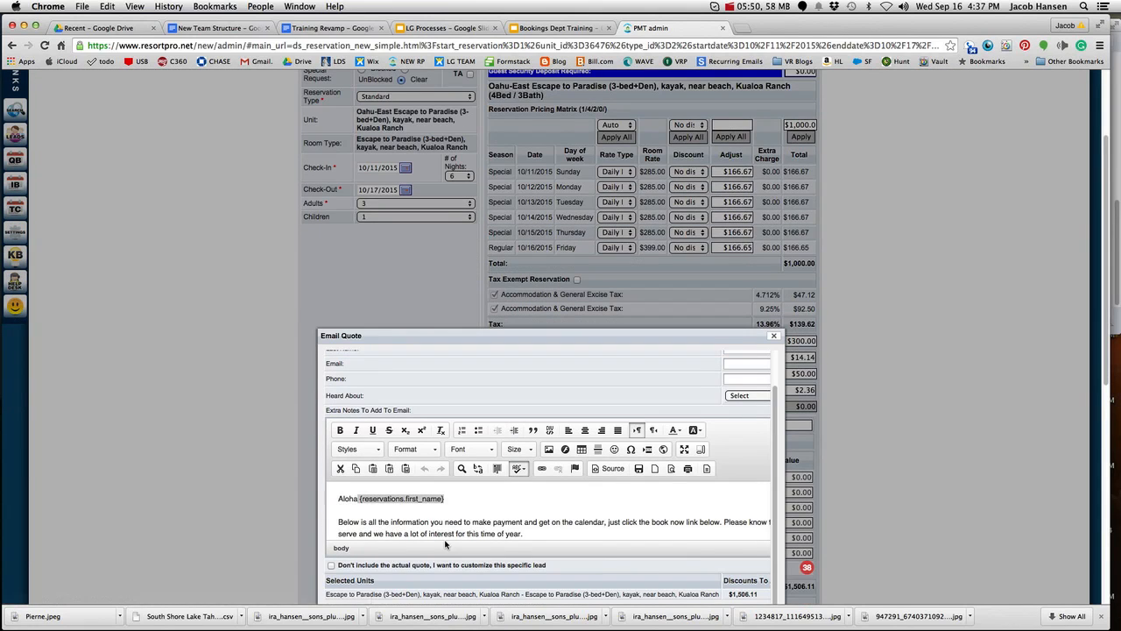
pyautogui.scroll(-3, 469, 517)
pyautogui.moveTo(518, 335); pyautogui.dragTo(531, 208)
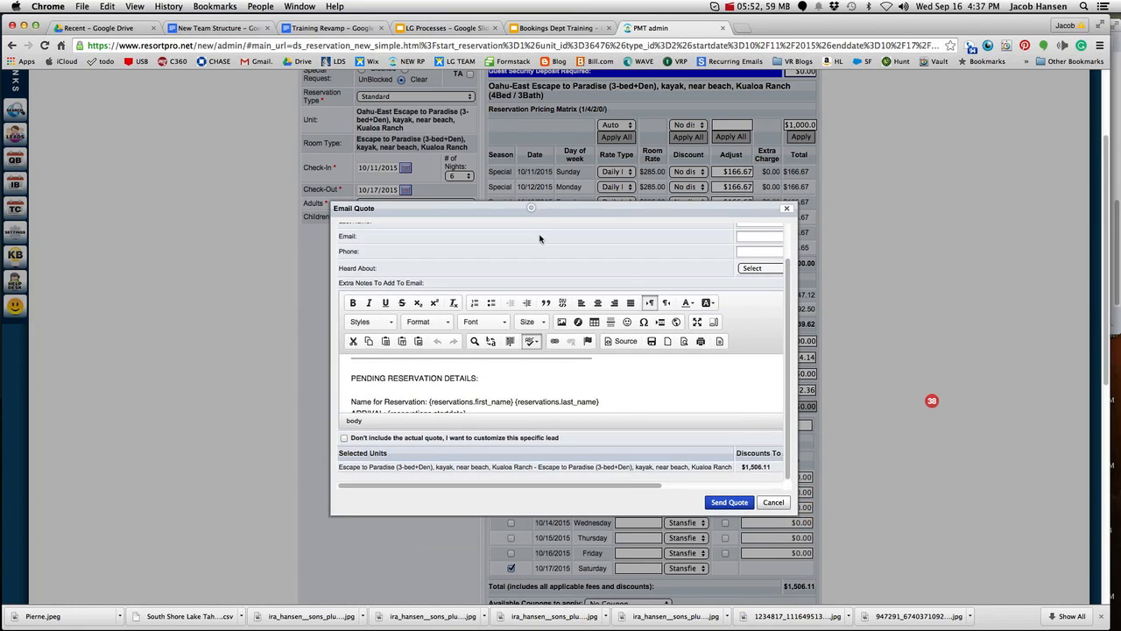
pyautogui.click(774, 503)
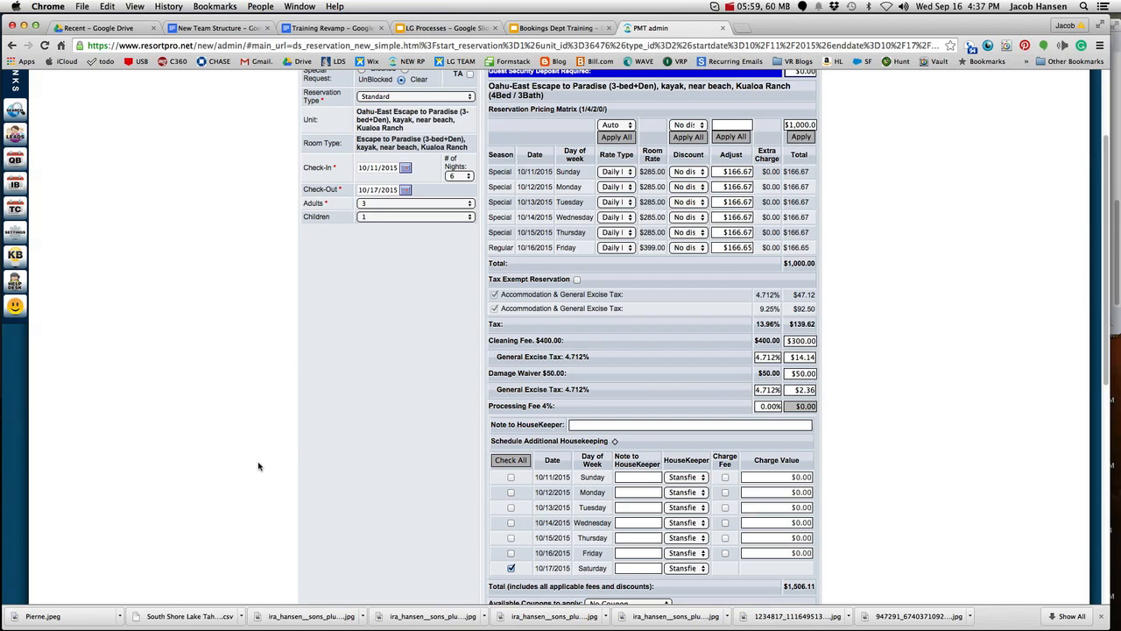
# Step: Find the existing reservations and open the newest quote, for the Paradise Bungalow, dismissing its Control window
pyautogui.scroll(3, 258, 466)
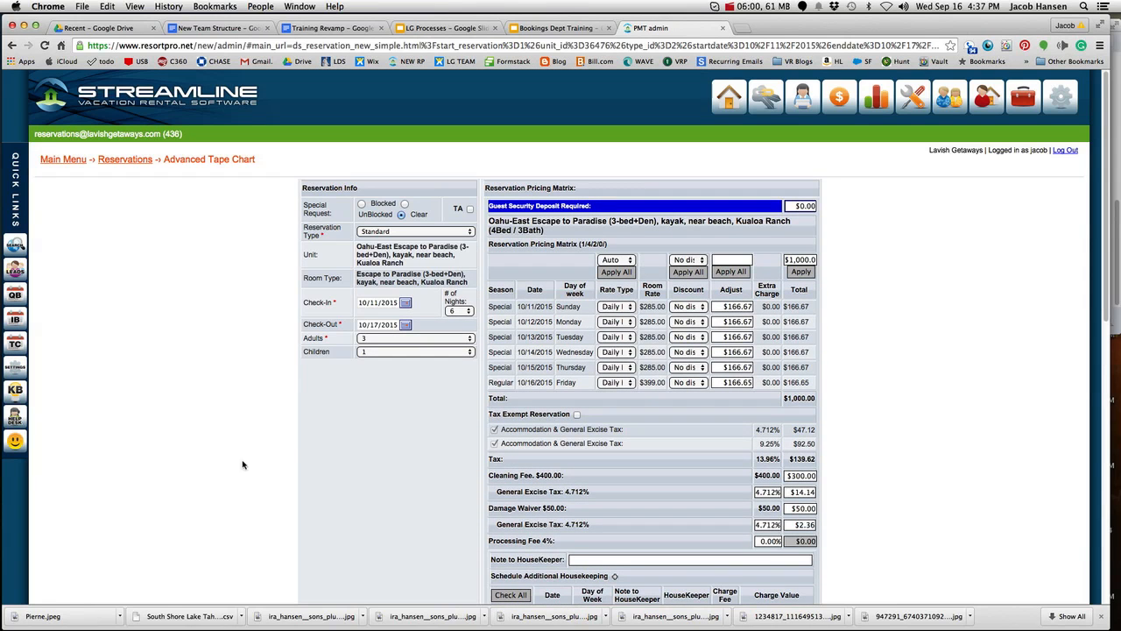
pyautogui.click(29, 251)
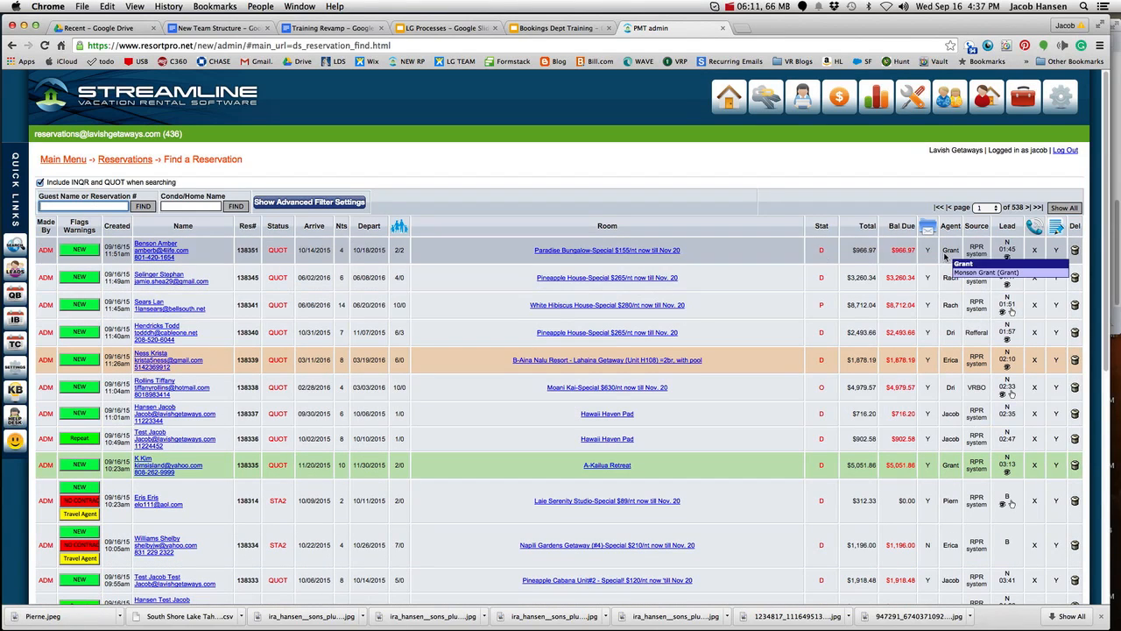
pyautogui.click(155, 251)
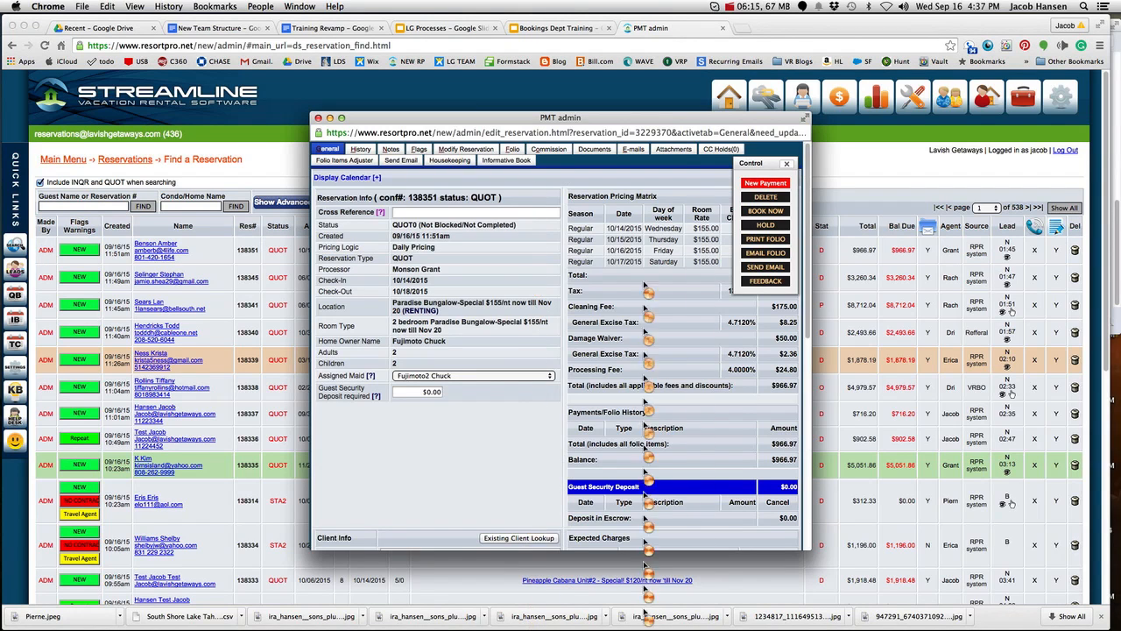
pyautogui.click(788, 164)
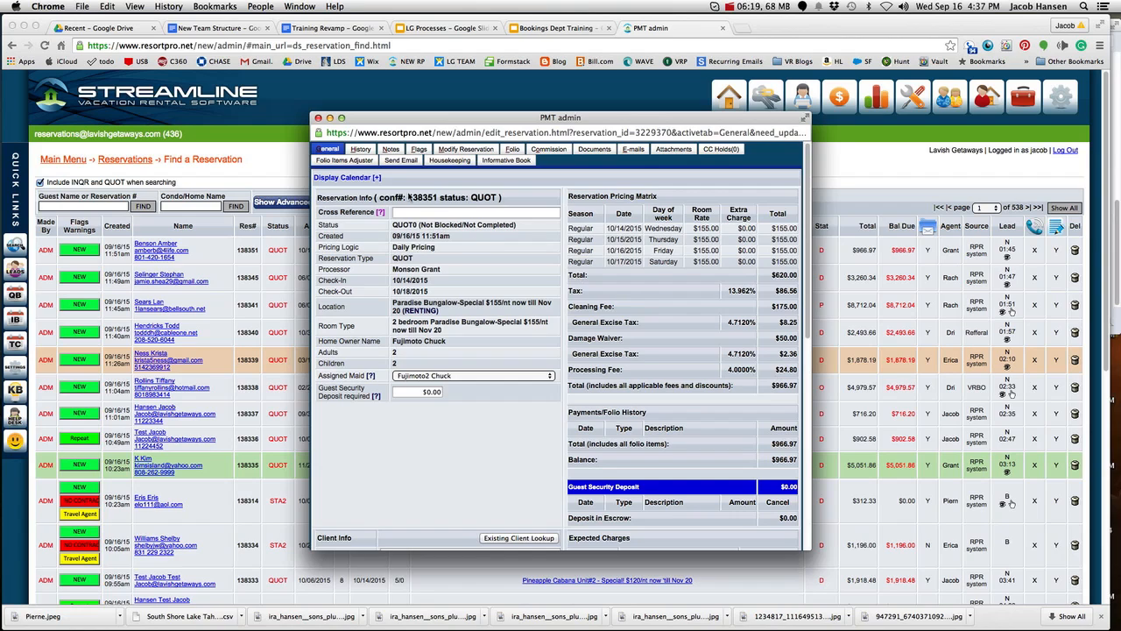
# Step: Open the Email Quote sent for this reservation and read its content through to the Book Now link
pyautogui.click(632, 152)
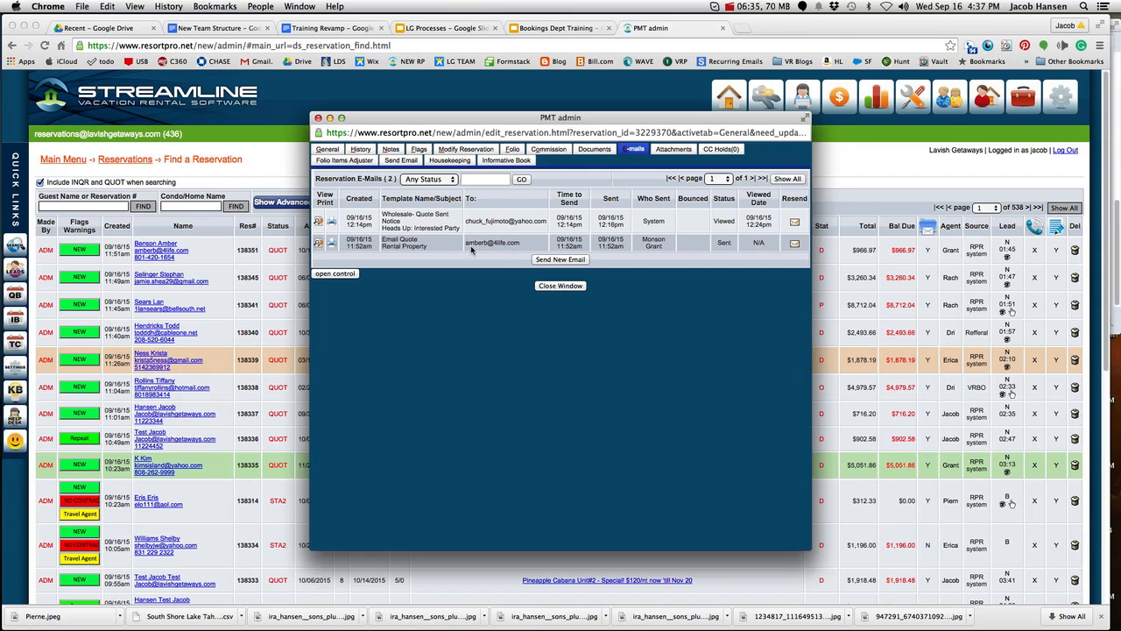
pyautogui.click(318, 244)
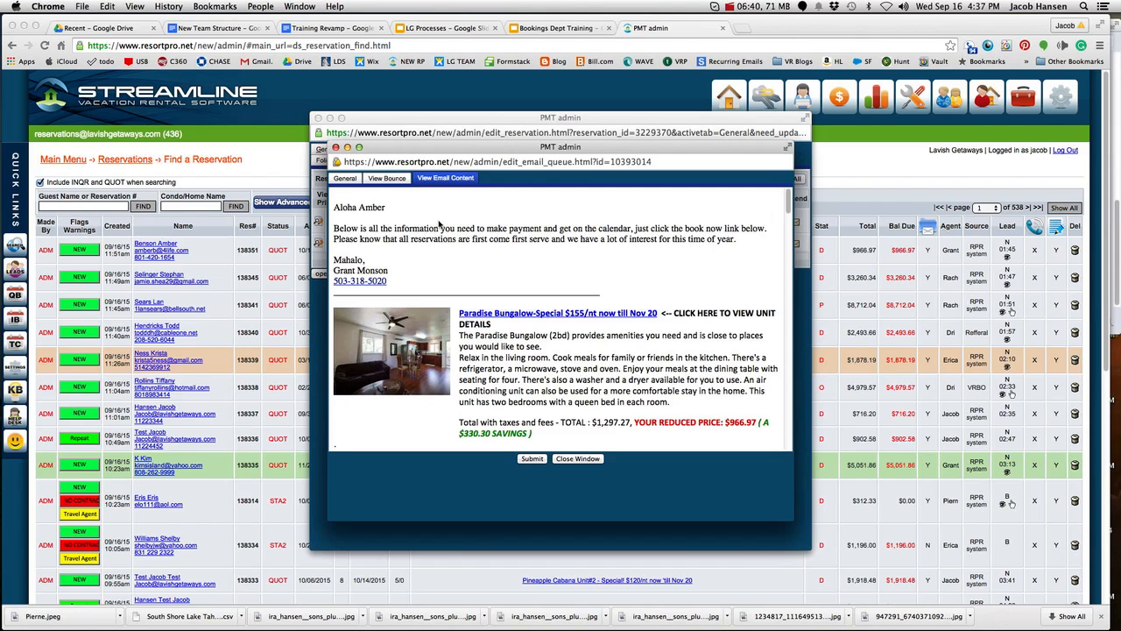
pyautogui.scroll(-10, 439, 224)
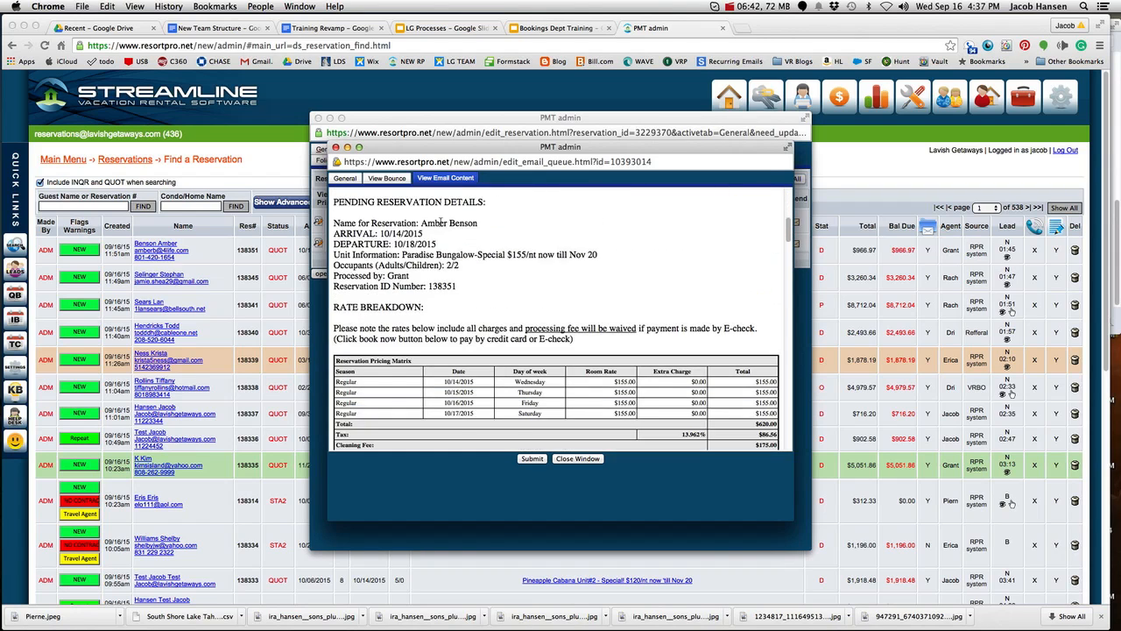
pyautogui.scroll(-8, 440, 224)
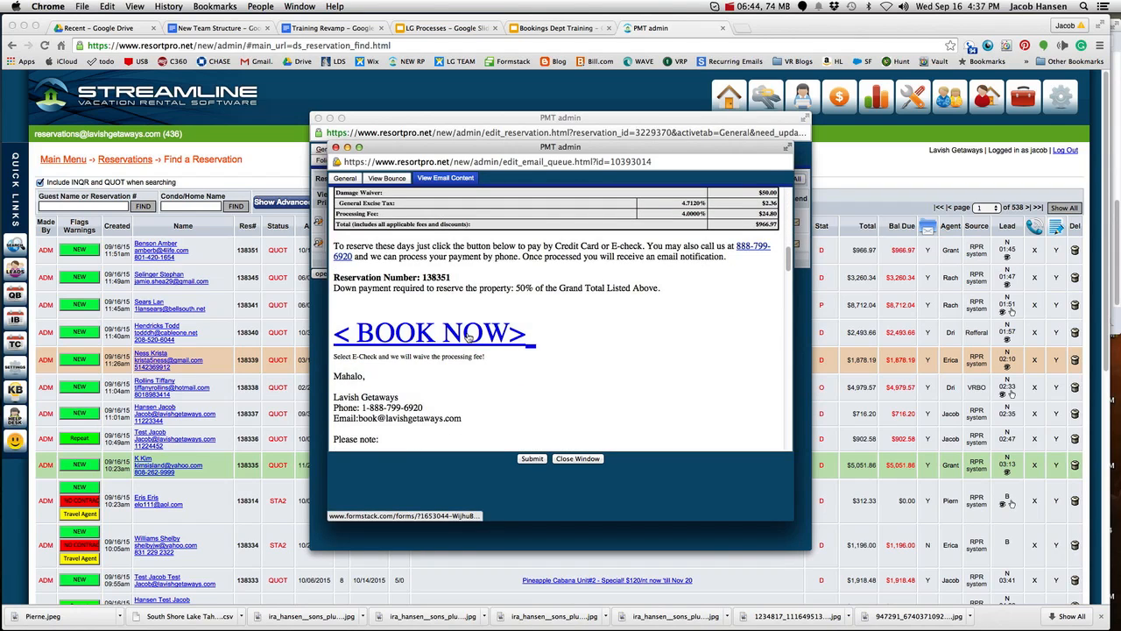
# Step: Follow the email's Book Now link, examine the guest screening form from Guest Information to Continue and Pay, and close the form
pyautogui.click(469, 334)
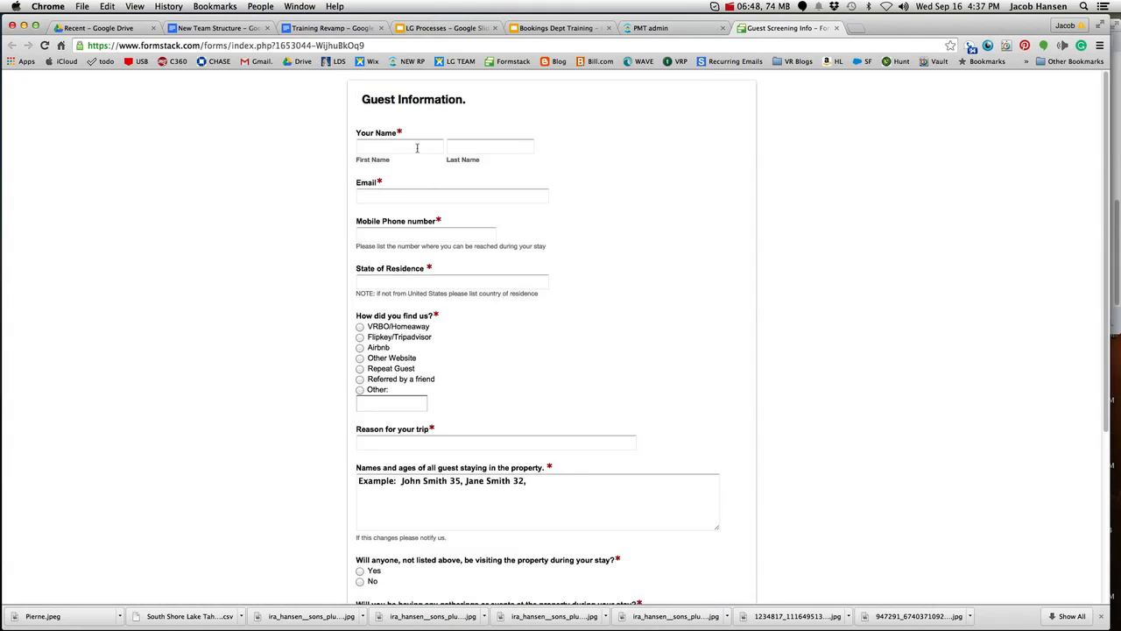
pyautogui.click(417, 148)
pyautogui.click(457, 198)
pyautogui.click(445, 232)
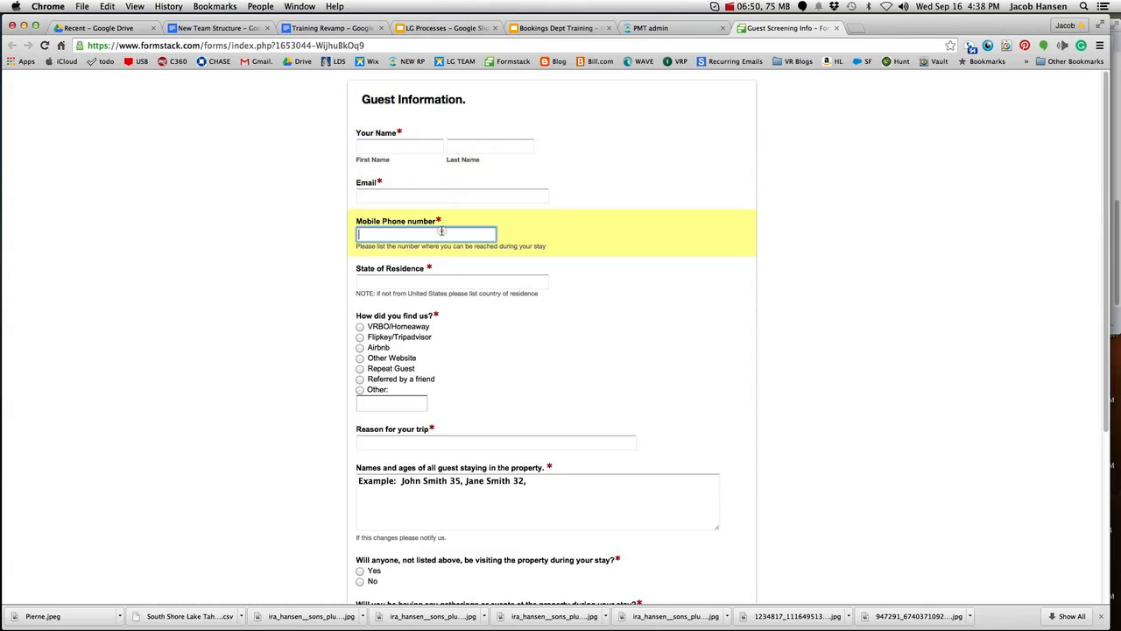
pyautogui.click(437, 282)
pyautogui.scroll(-5, 438, 314)
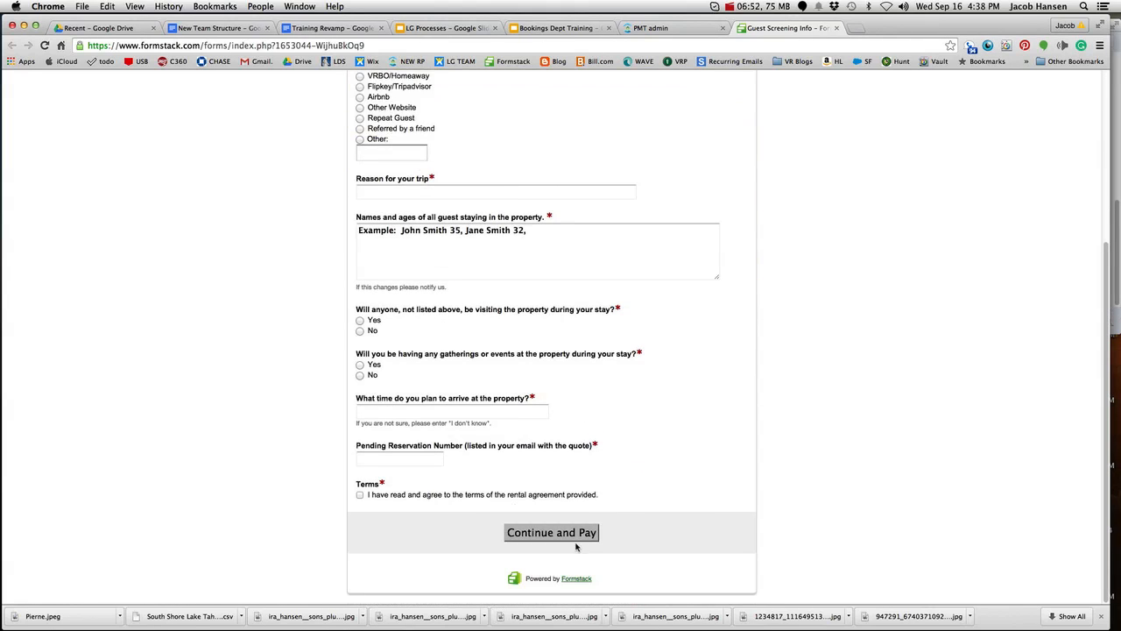
pyautogui.click(838, 29)
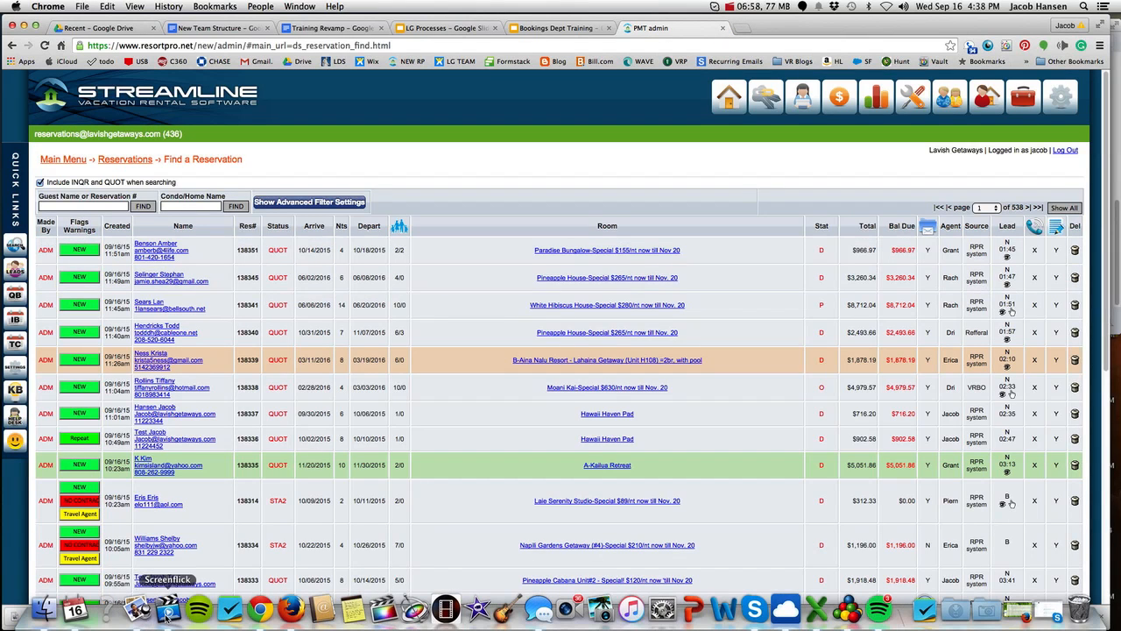
pyautogui.rightClick(168, 616)
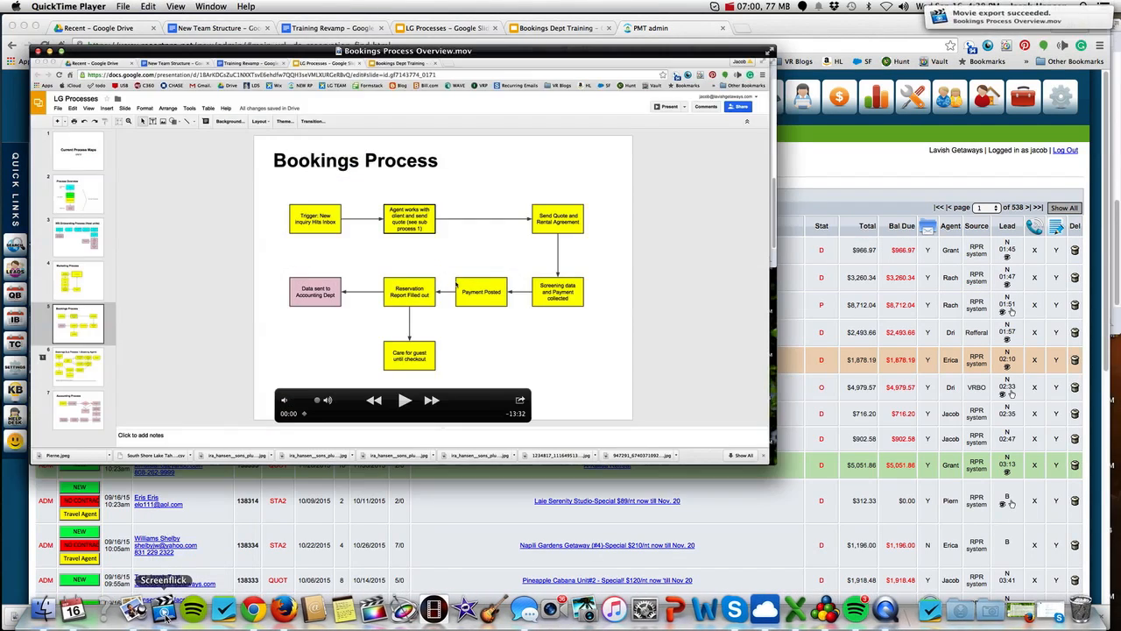